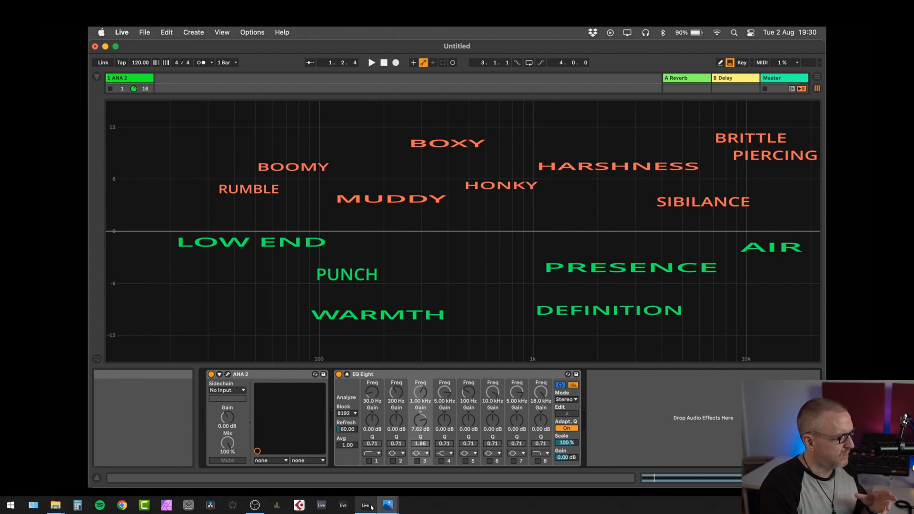
Switch to the SA - How to Hear EQ set in Ableton Live and play the full mix briefly
click(369, 506)
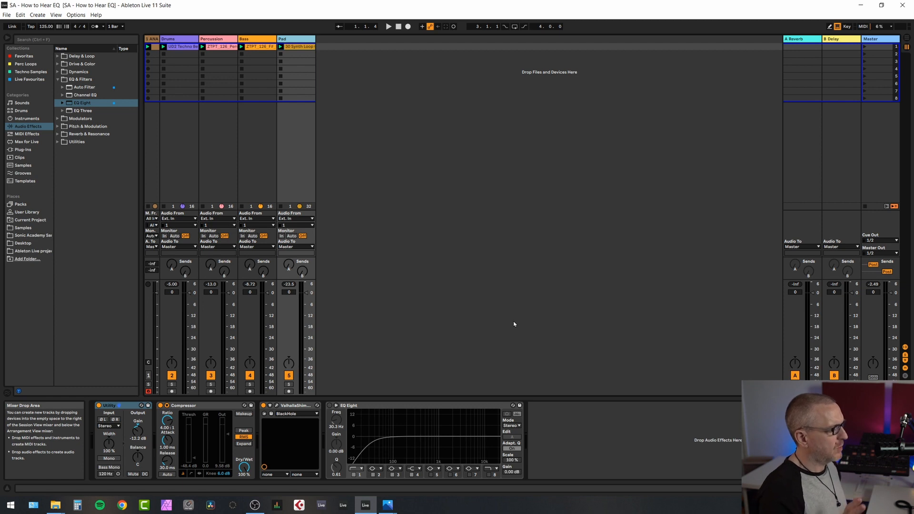
key(space)
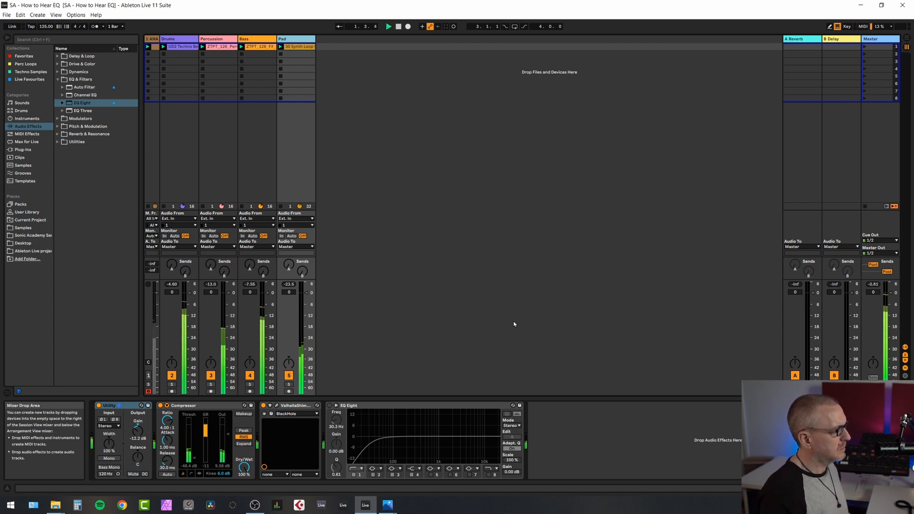
key(space)
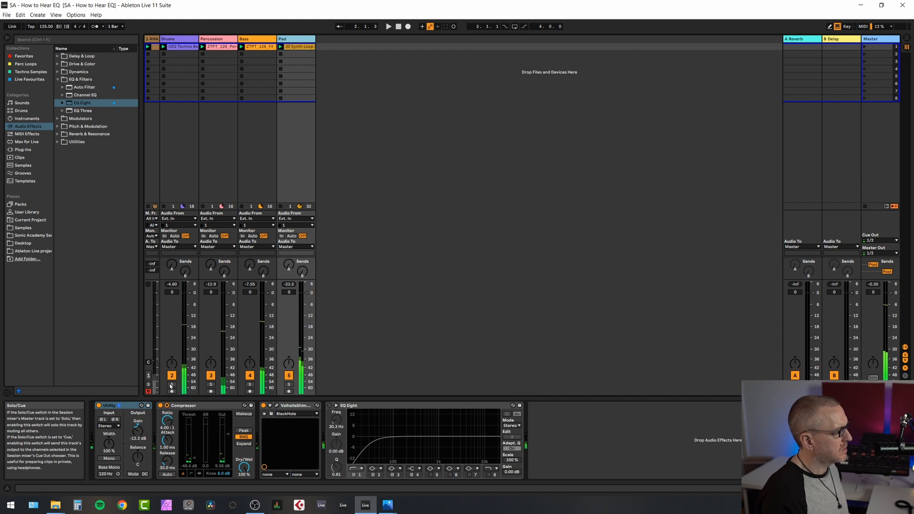
Play the loop and solo the Percussion, Bass and Pad tracks one after another to hear each part alone
key(space)
click(211, 385)
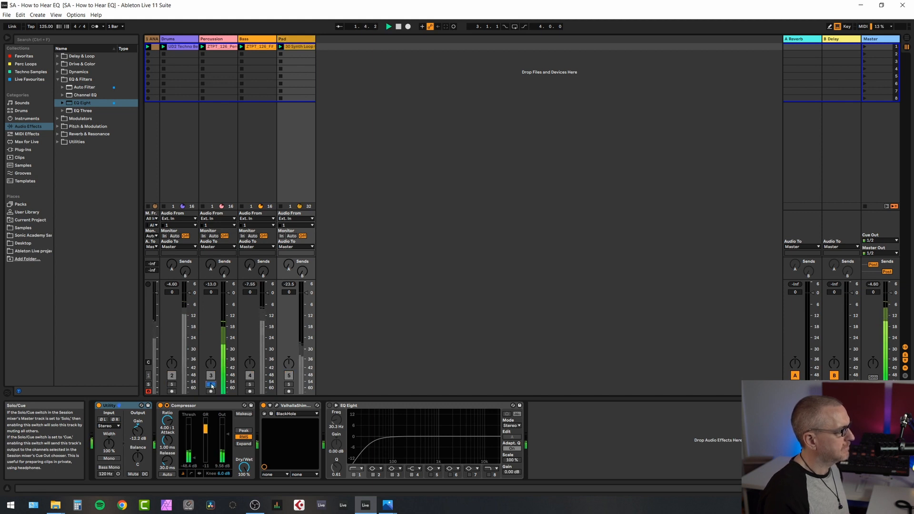
click(251, 385)
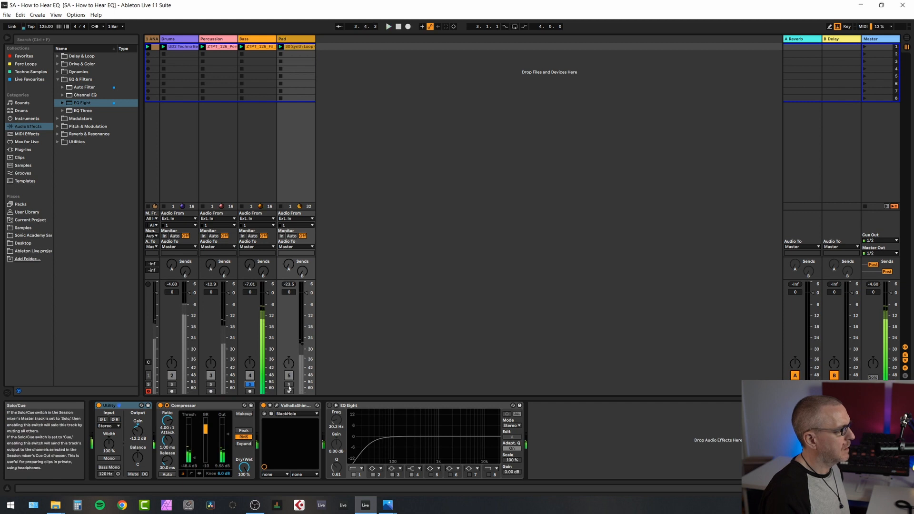
click(289, 384)
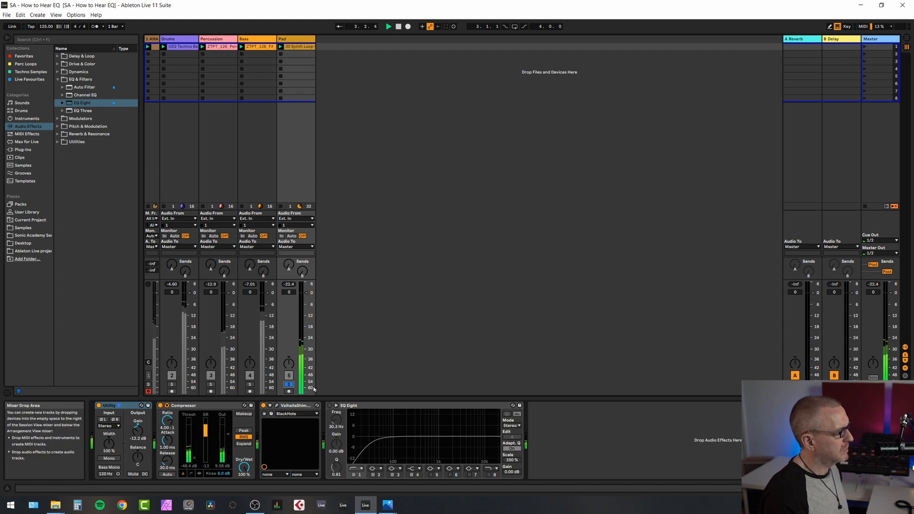
Look at the ValhallaShimmer reverb settings on the Pad track, close the plug-in window and audition the sound
click(277, 408)
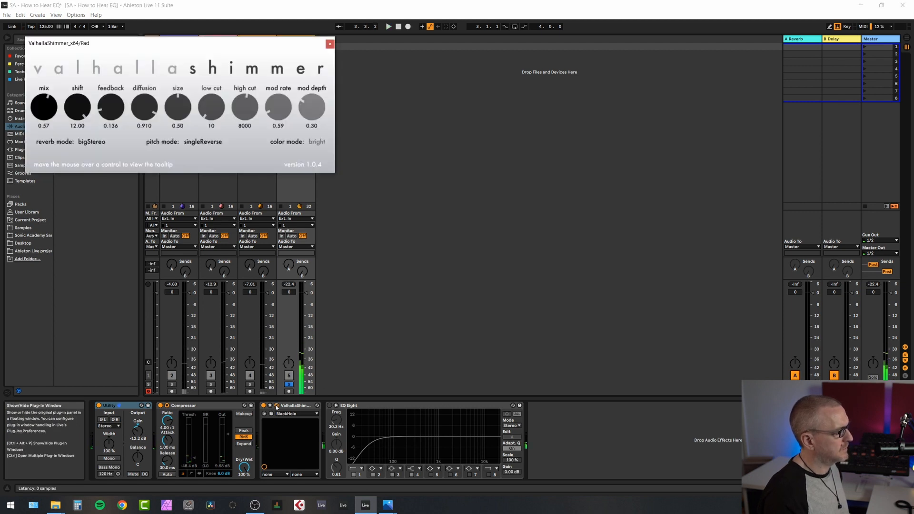
key(ctrl+alt+p)
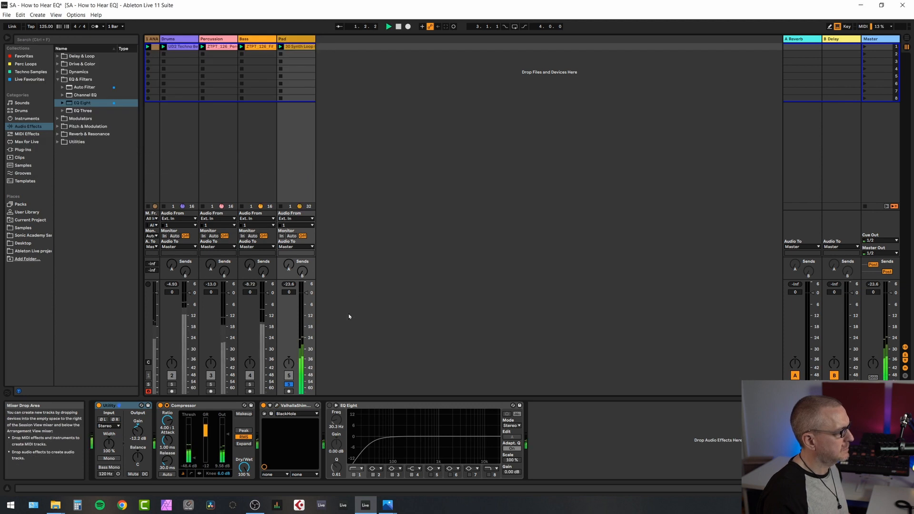
key(space)
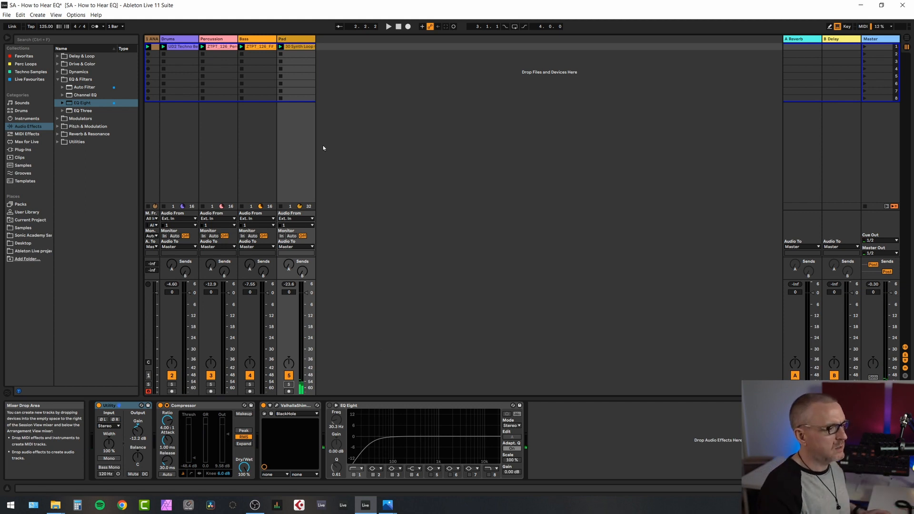
Expand the frequency display of the Master track's second EQ Eight, view the mix's spectrum during playback, and collapse the display again
click(887, 42)
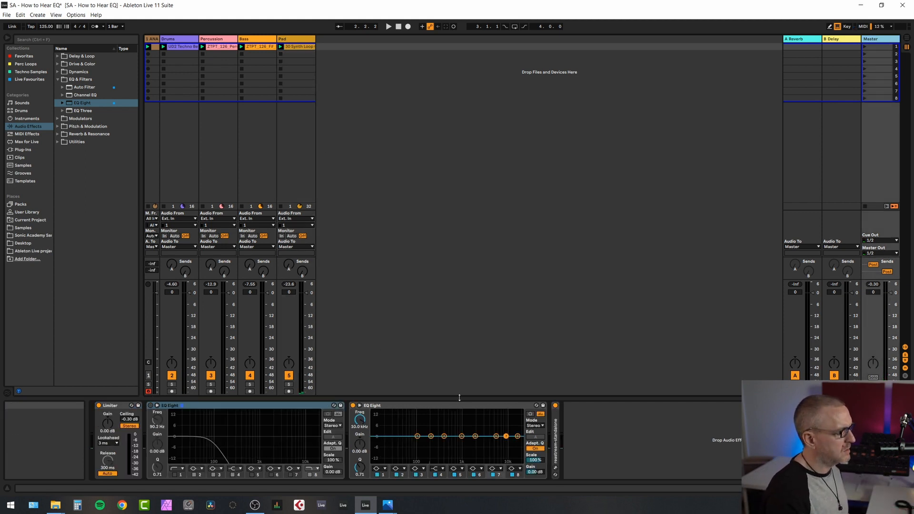
click(530, 414)
key(space)
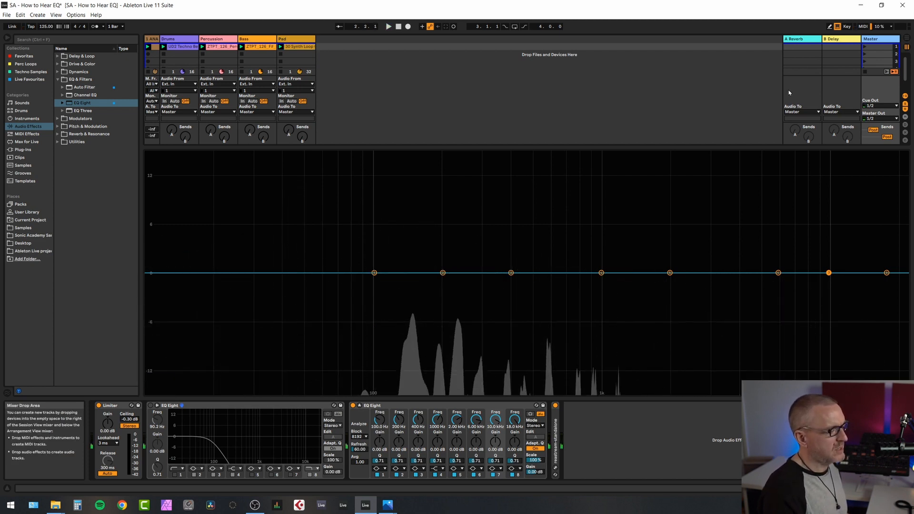
key(space)
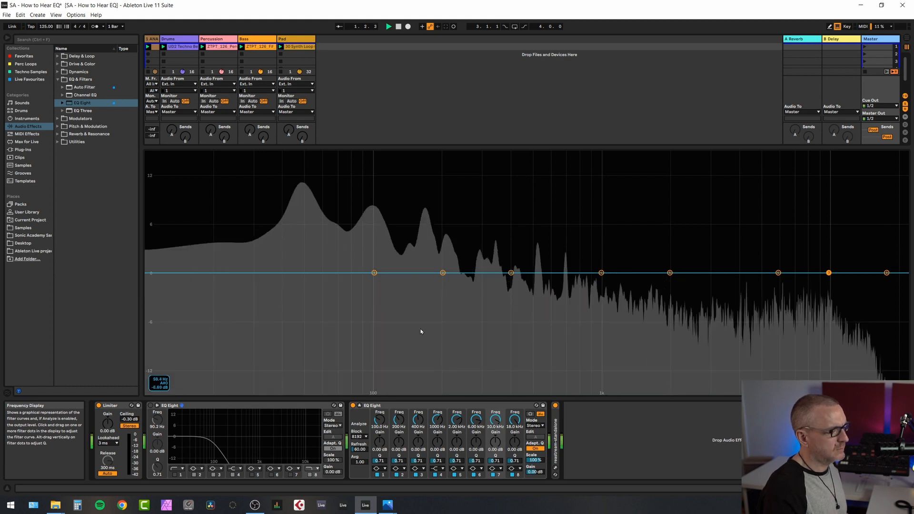
key(space)
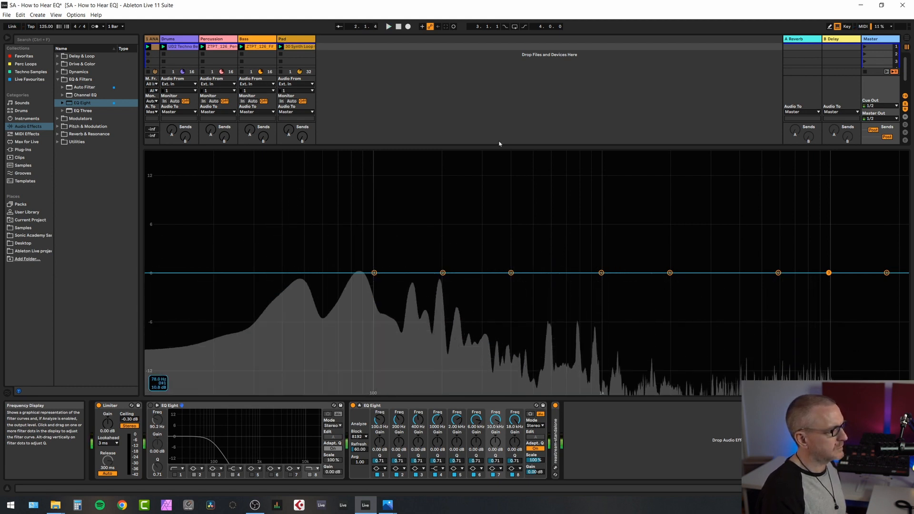
double_click(519, 224)
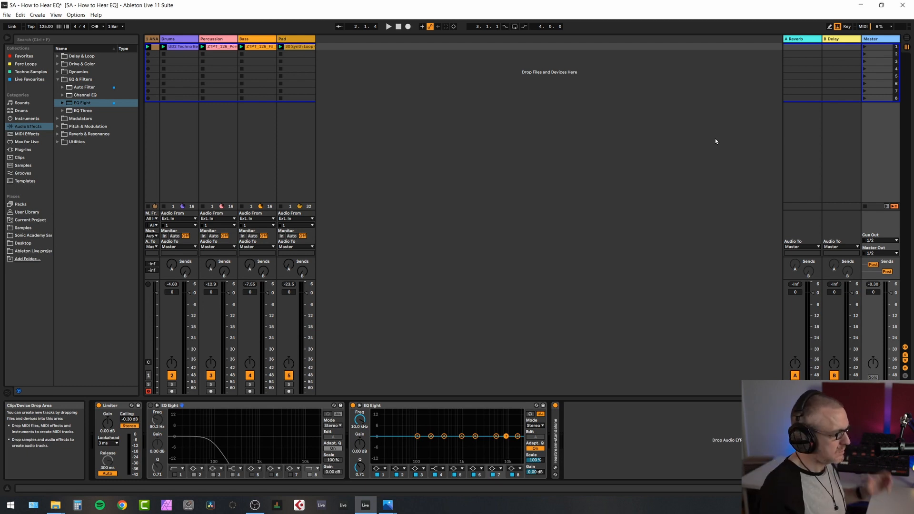
Check the frequency chart image, then set the low-pass frequency in the Master's first EQ Eight to 130 Hz back in Ableton Live
click(387, 505)
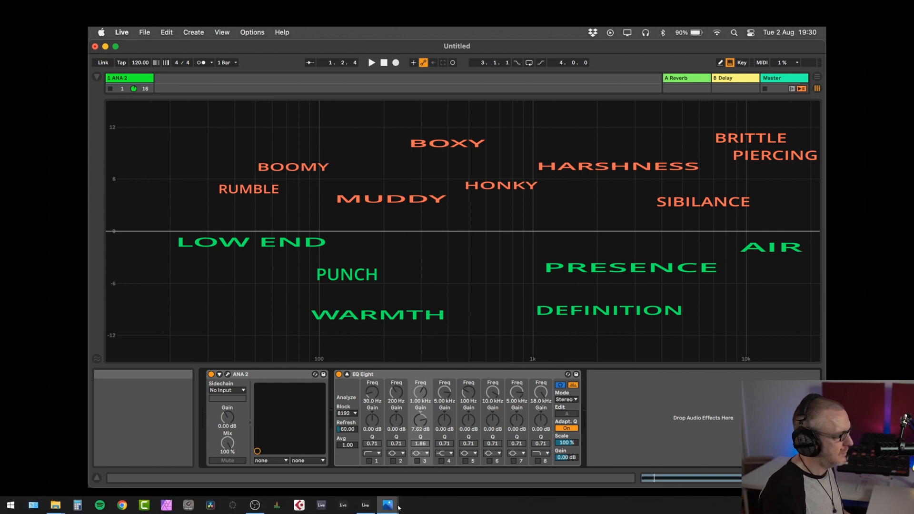
click(366, 505)
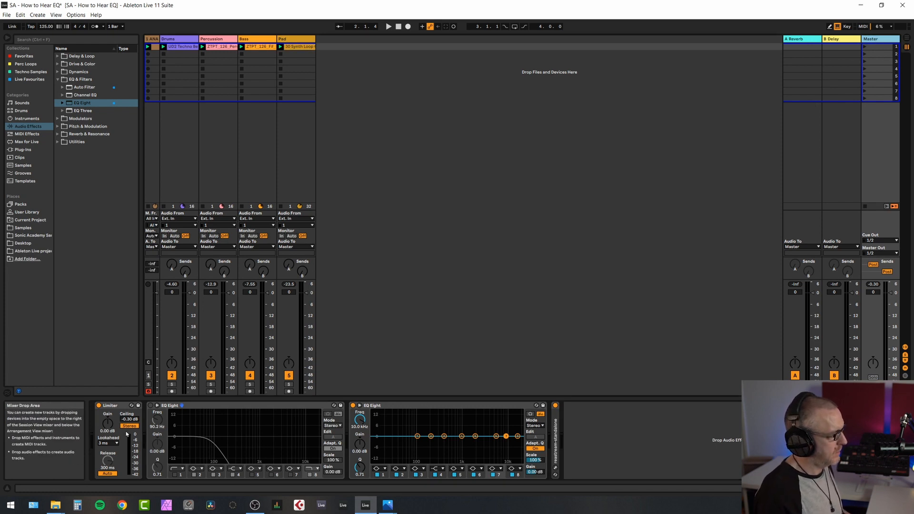
click(268, 421)
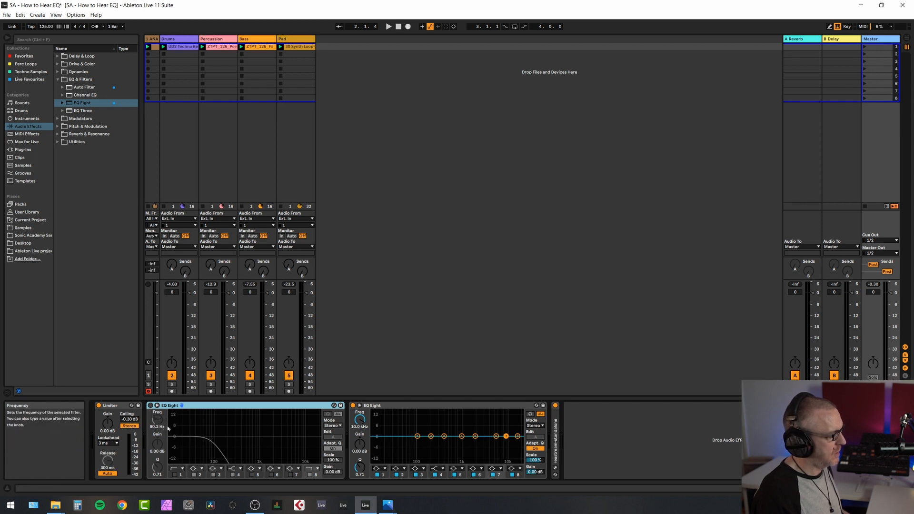
drag(208, 441, 215, 441)
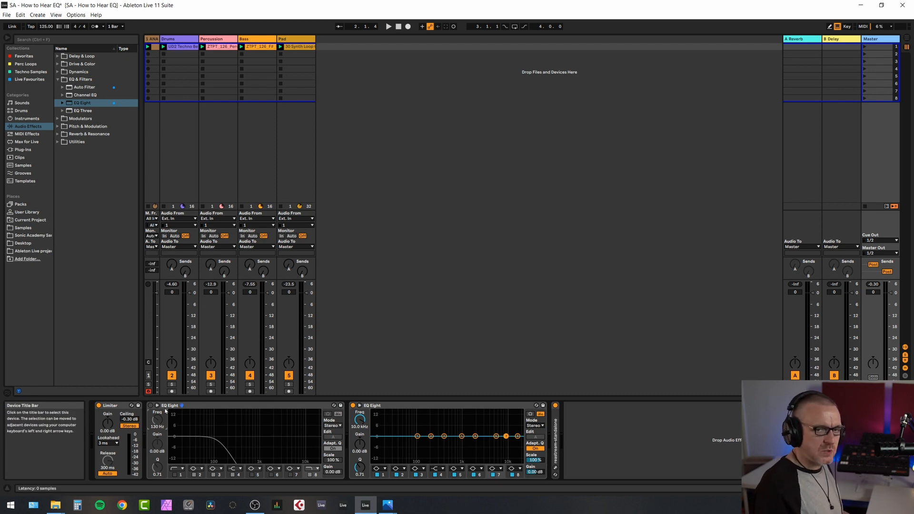
Turn on the Master's low-pass EQ Eight during playback, then solo the Percussion track and audition its low end through the filter
key(space)
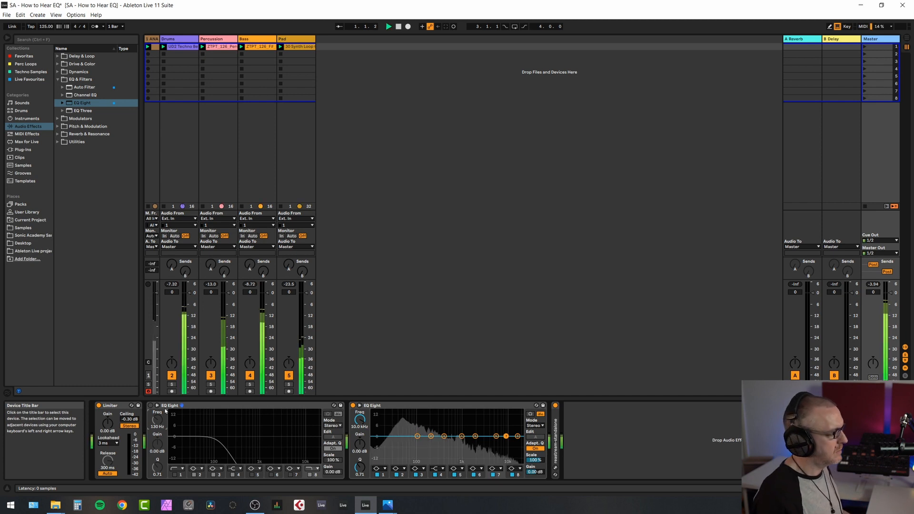
click(151, 406)
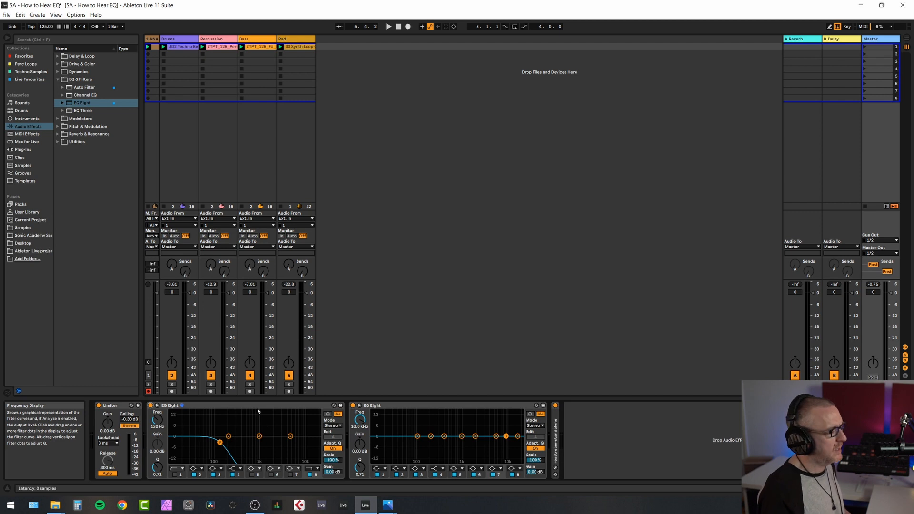
click(211, 385)
key(space)
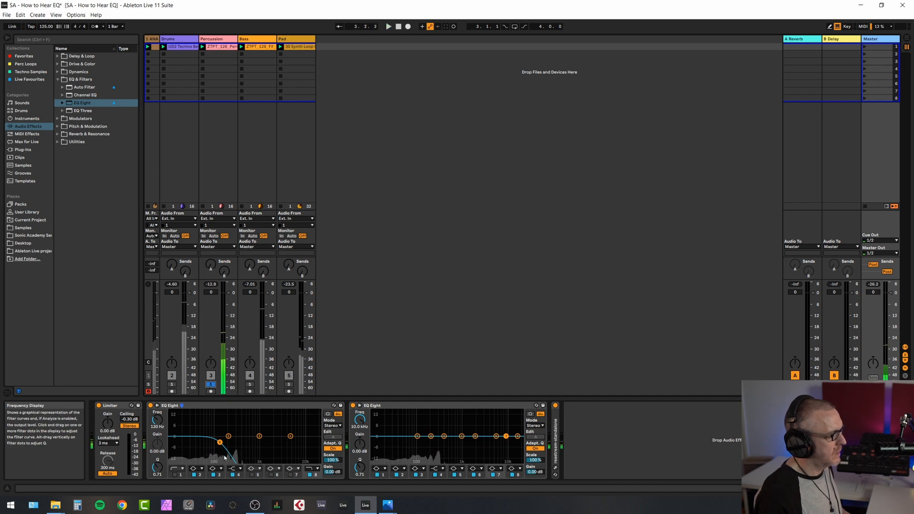
key(space)
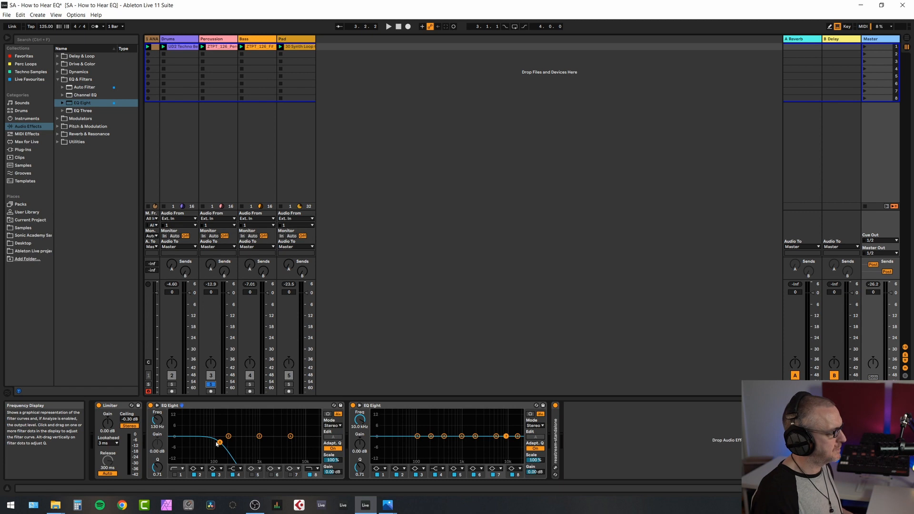
key(space)
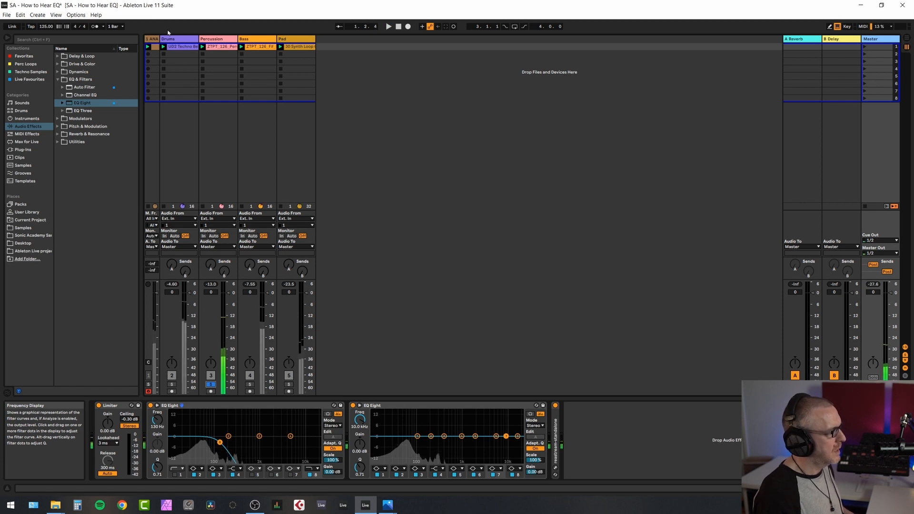
Turn on the Percussion track's EQ Eight and raise its high-pass filter to about 62.6 Hz while listening
click(217, 42)
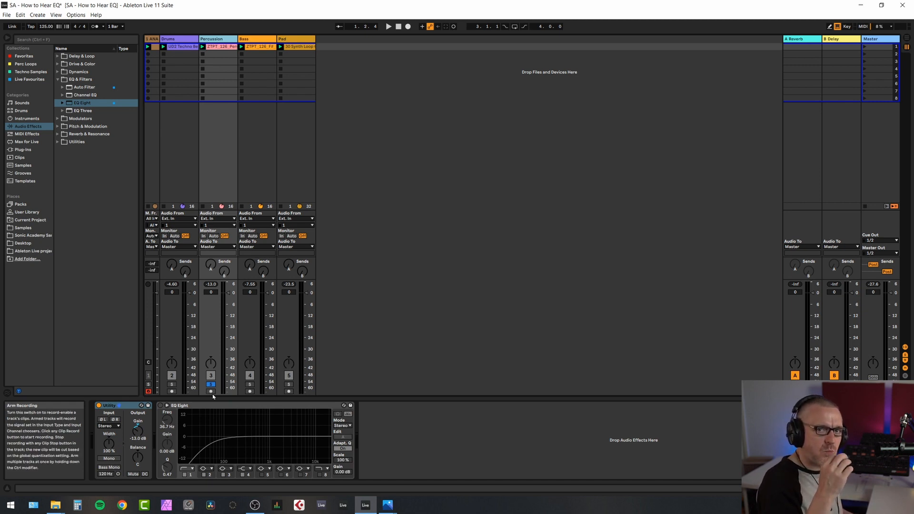
key(space)
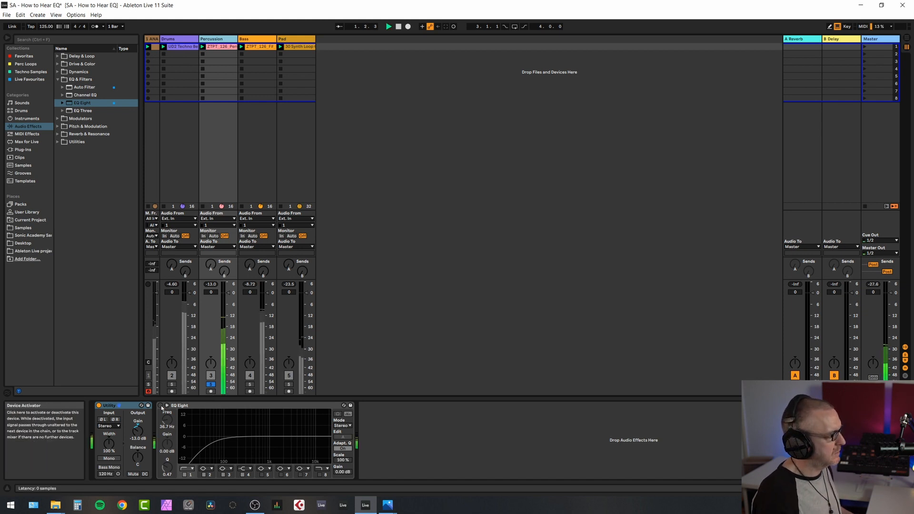
click(160, 405)
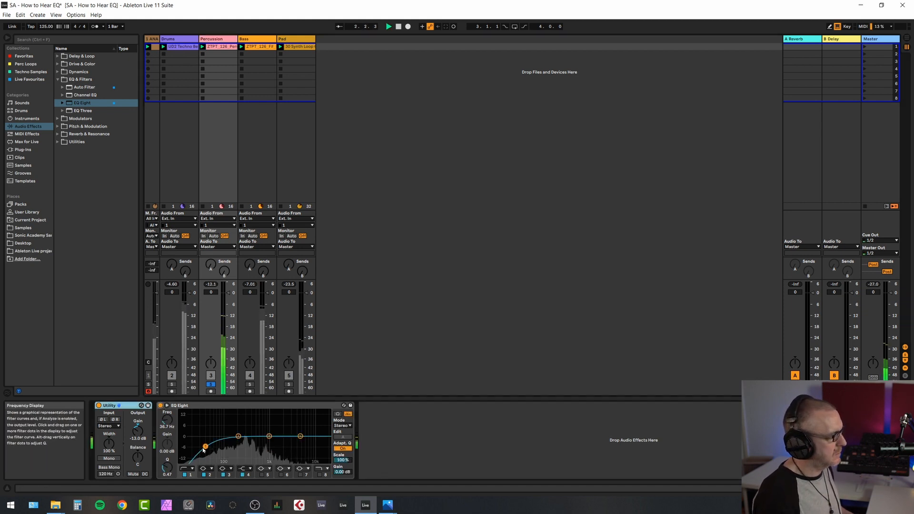
mouse_move(204, 448)
mouse_down()
mouse_move(231, 445)
mouse_move(203, 444)
mouse_move(218, 444)
mouse_up()
key(space)
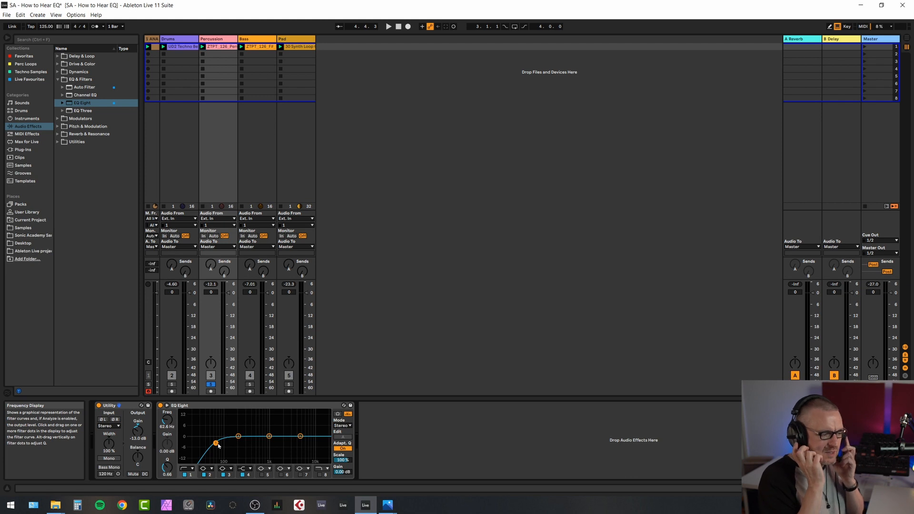
Sweep the Percussion high-pass filter up to 160 Hz, then bring it back to about 91.6 Hz during playback
key(space)
mouse_move(218, 444)
mouse_down()
mouse_move(199, 443)
mouse_move(234, 441)
mouse_up()
key(space)
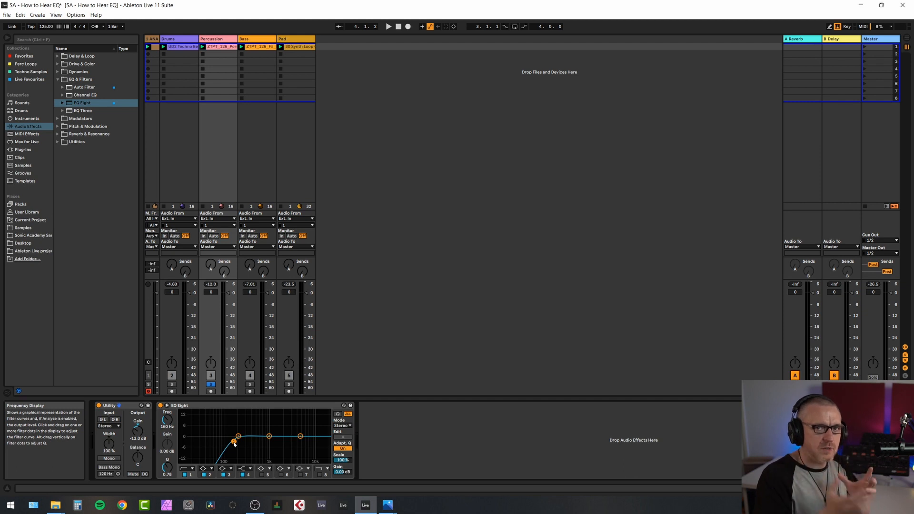
key(space)
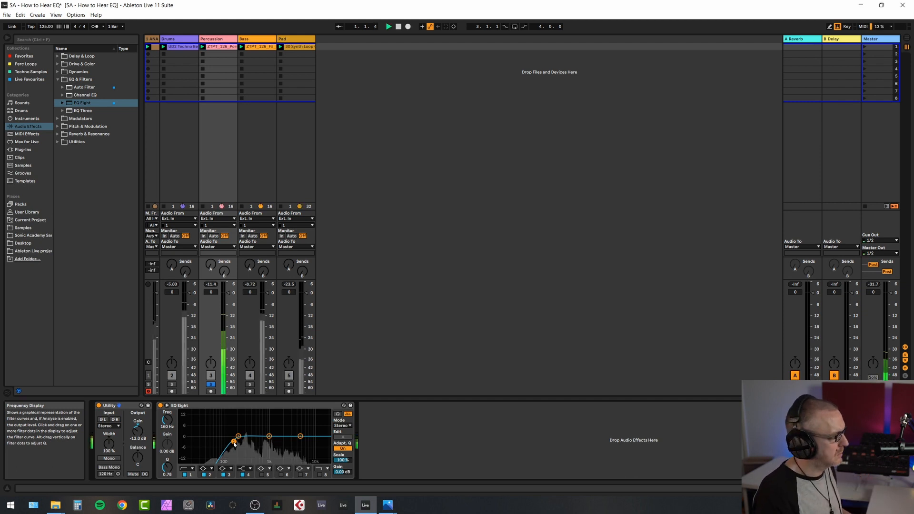
mouse_move(234, 445)
mouse_down()
mouse_move(245, 442)
mouse_move(201, 443)
mouse_move(224, 447)
mouse_up()
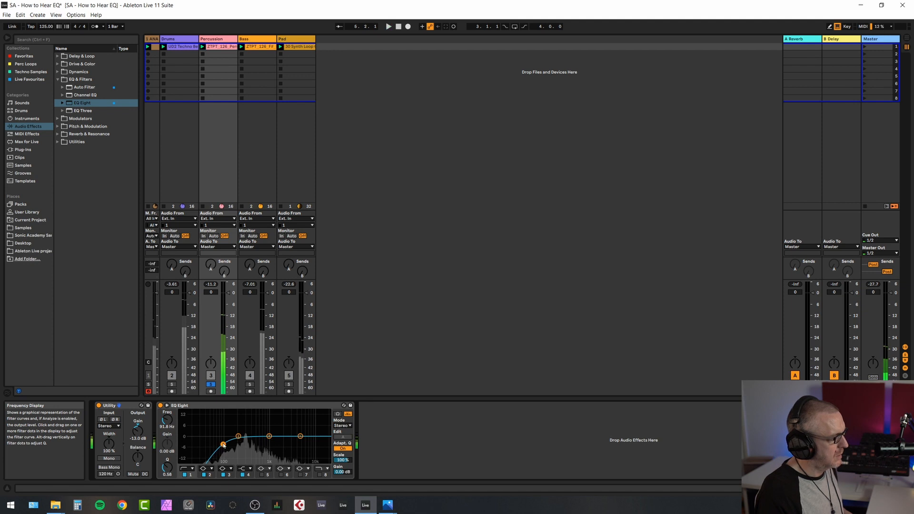
key(space)
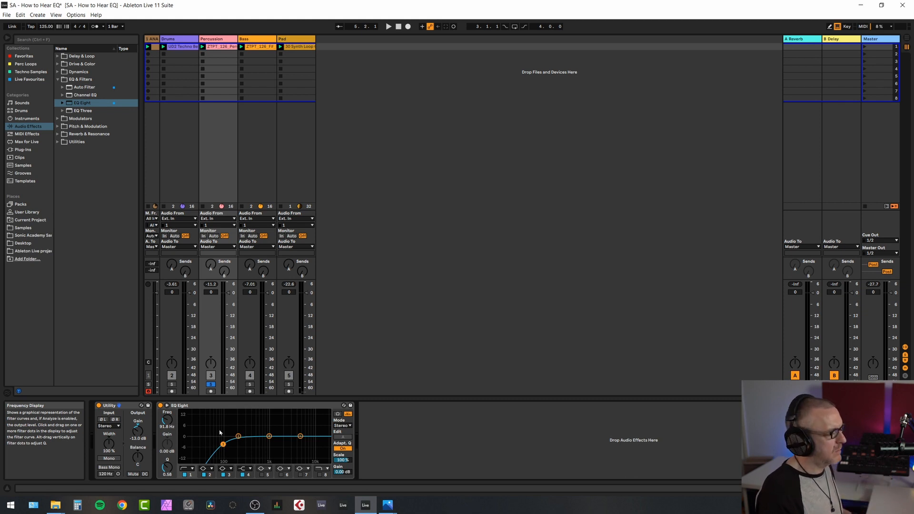
Unsolo the Percussion track, play the whole mix and turn off the Master's low-pass EQ Eight
click(212, 385)
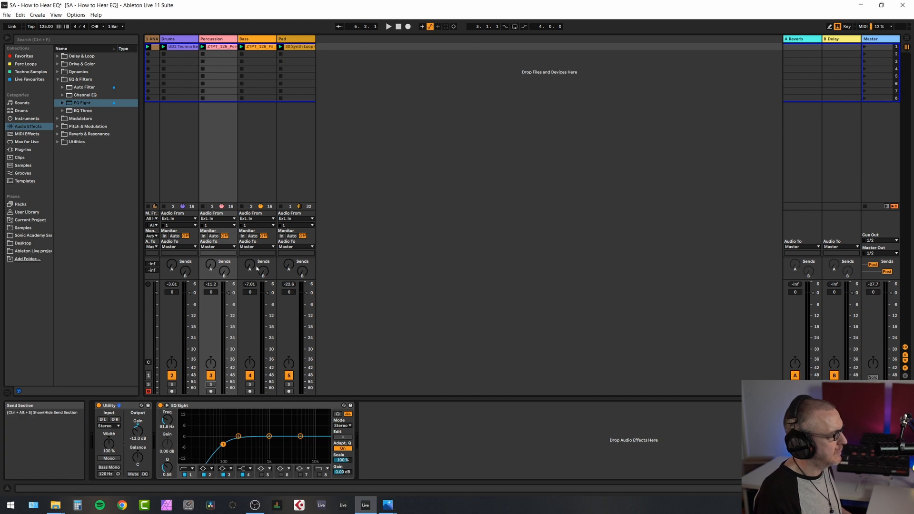
key(space)
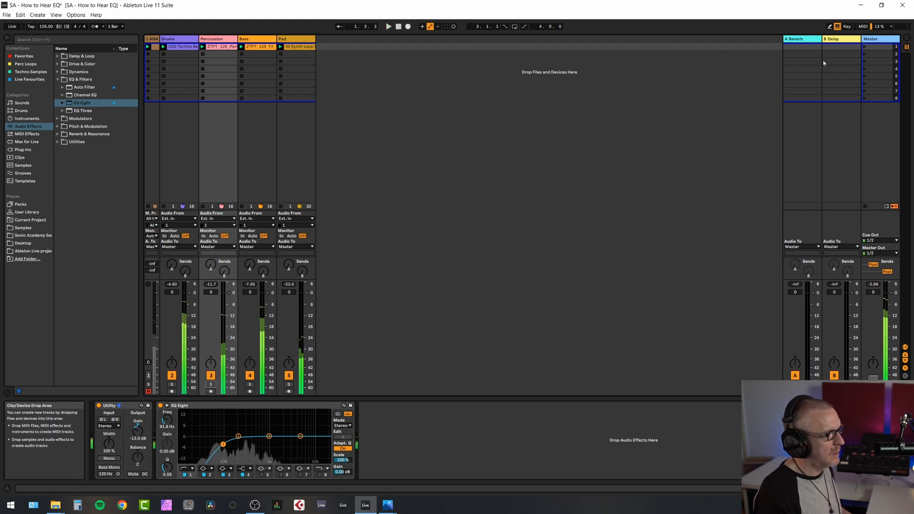
click(881, 40)
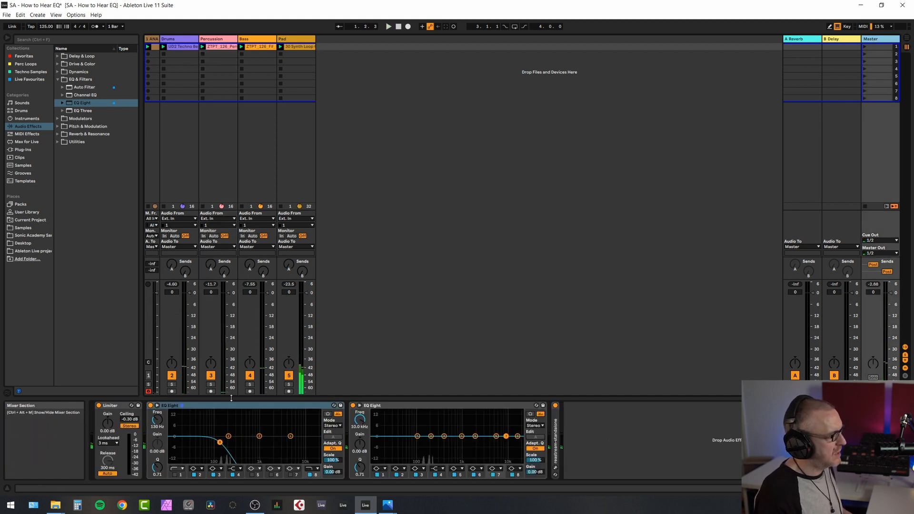
click(150, 405)
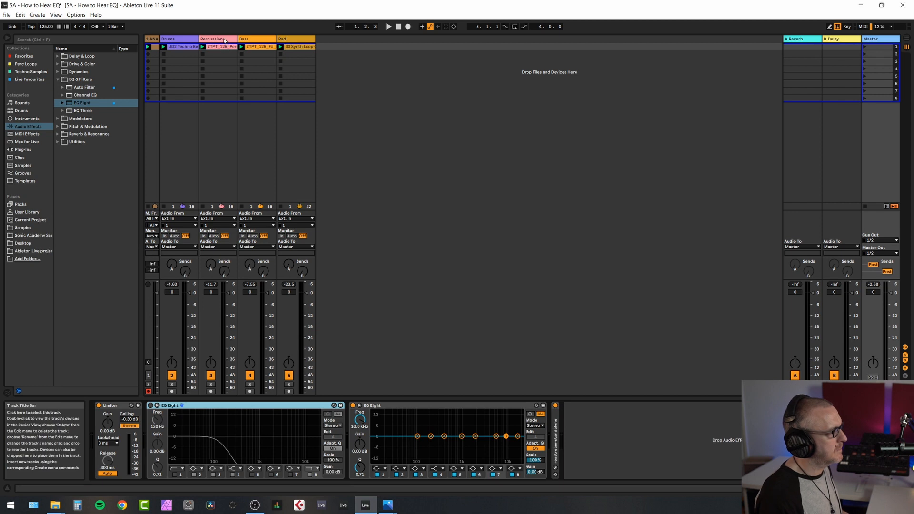
Play the mix and compare the Percussion track with its EQ Eight bypassed and re-enabled
click(203, 266)
key(space)
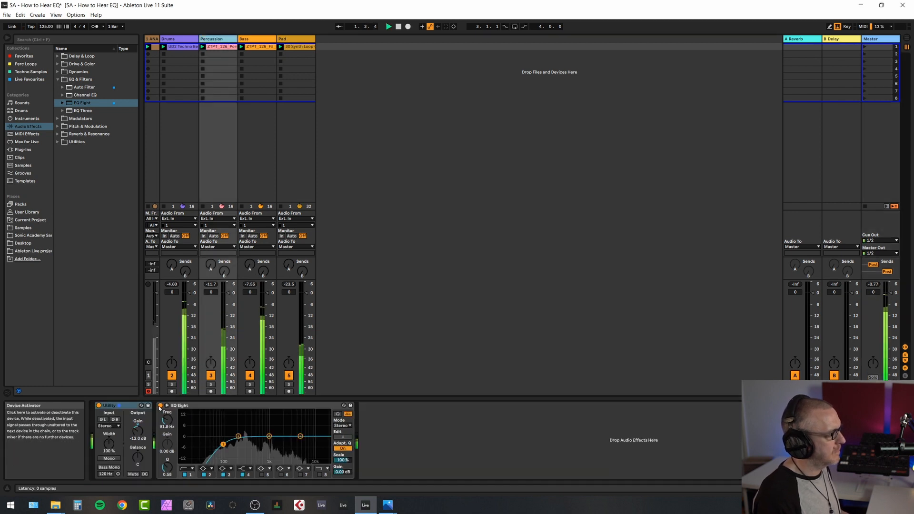
click(160, 407)
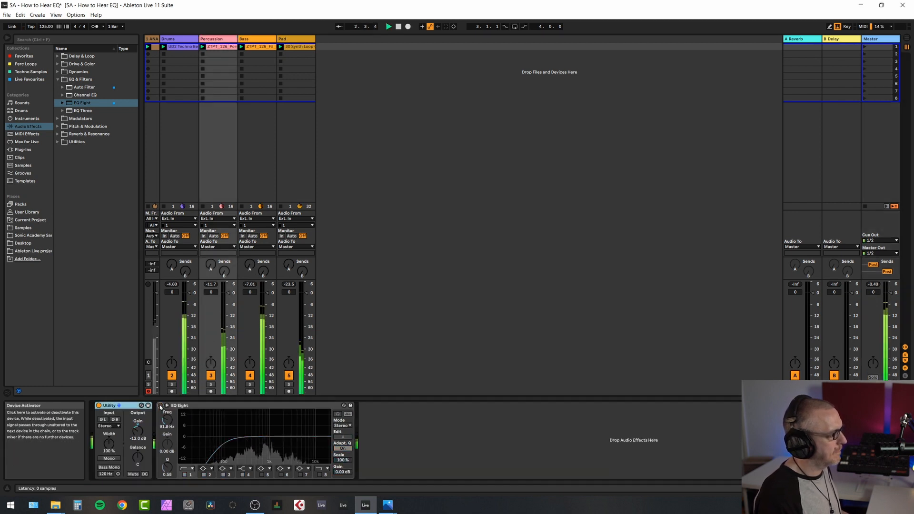
click(161, 406)
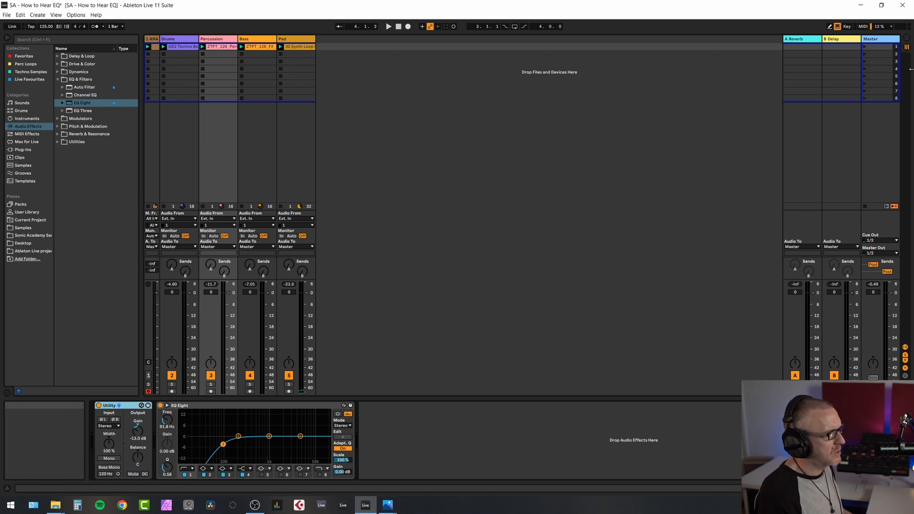
Turn on the Master's low-pass EQ Eight, then solo the Pad track and audition its low end during playback
click(869, 42)
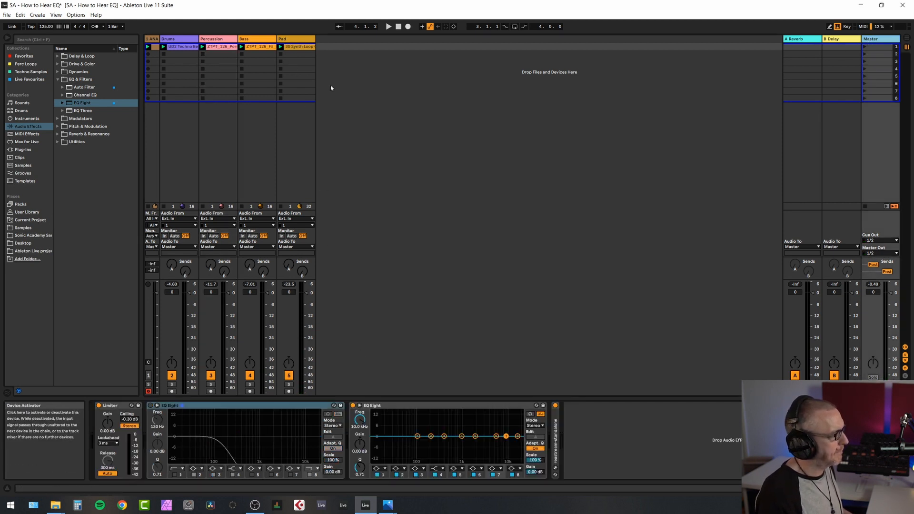
click(300, 40)
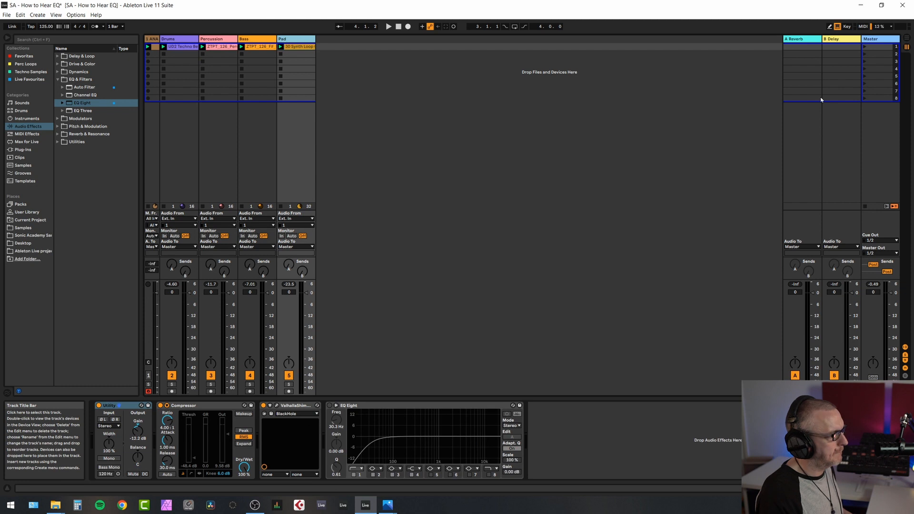
click(871, 40)
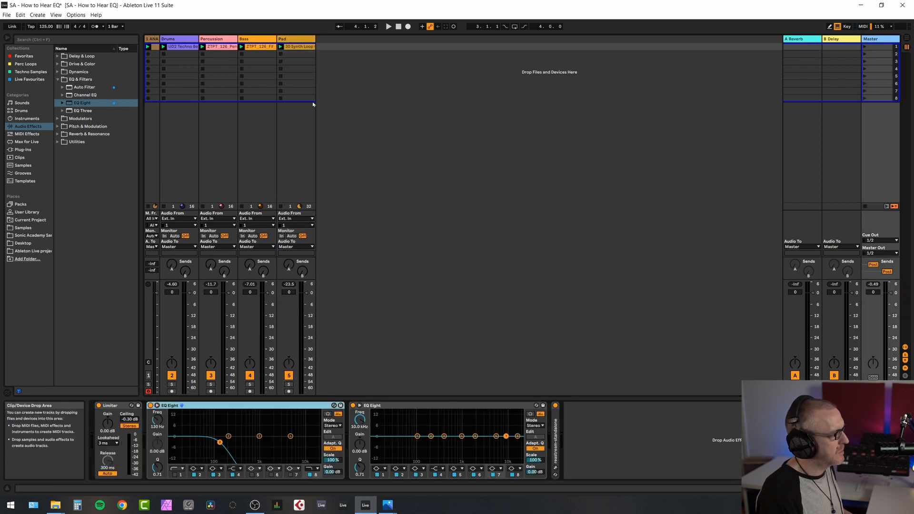
click(299, 40)
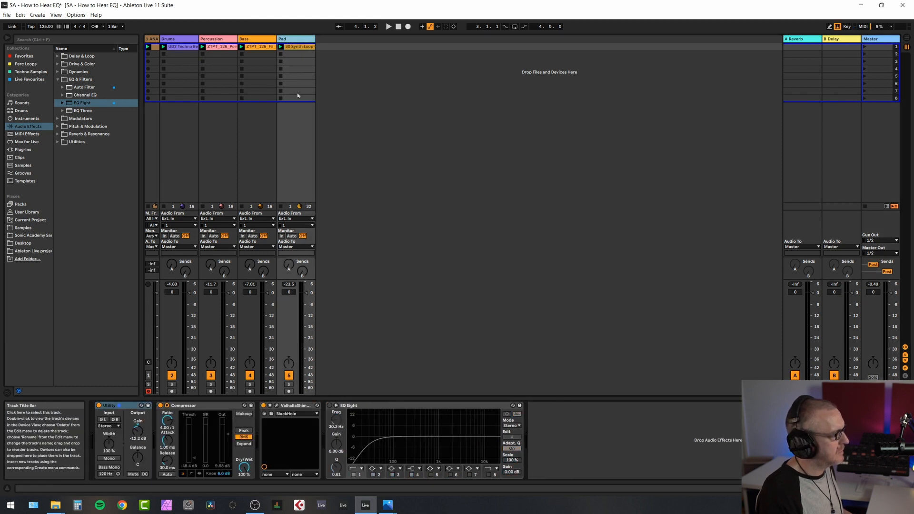
key(space)
click(289, 386)
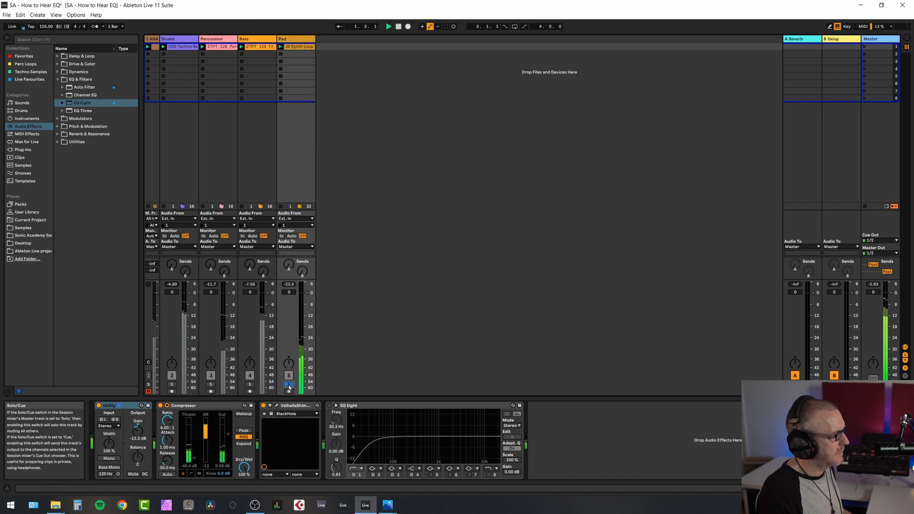
click(296, 42)
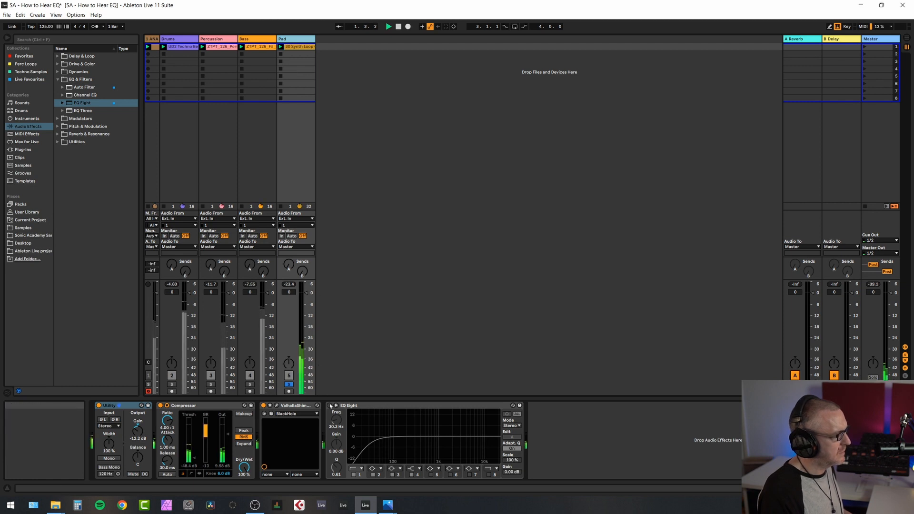
Turn on the Pad track's EQ Eight, sweep its high-pass filter up to about 135 Hz, and settle it at about 109 Hz
click(329, 405)
drag(371, 444, 417, 444)
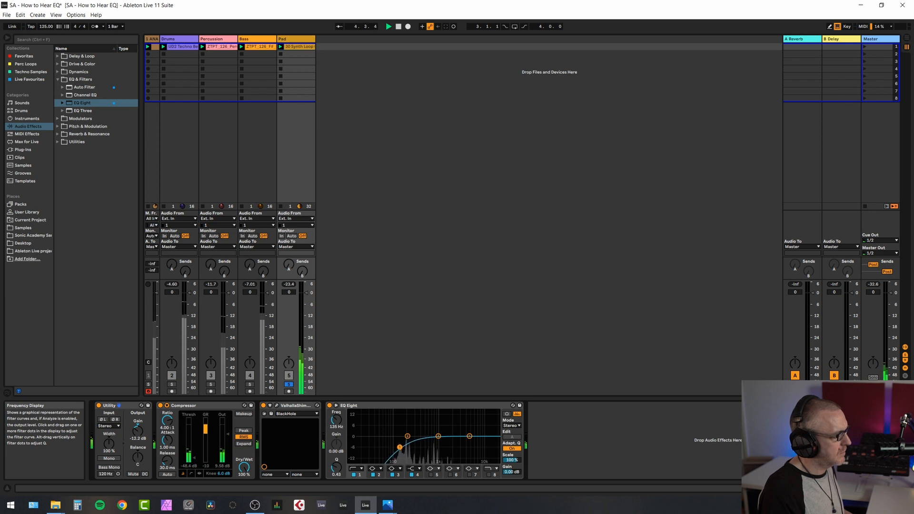
drag(398, 447, 381, 443)
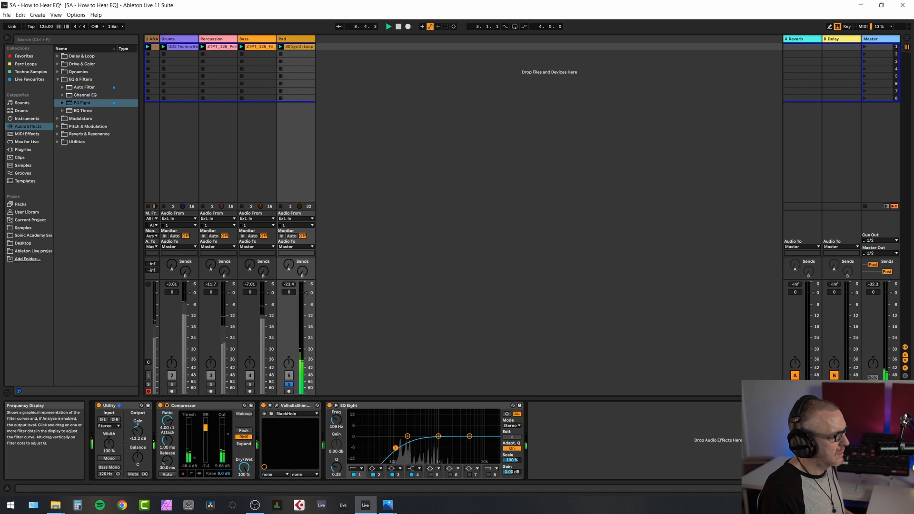
drag(396, 448, 396, 448)
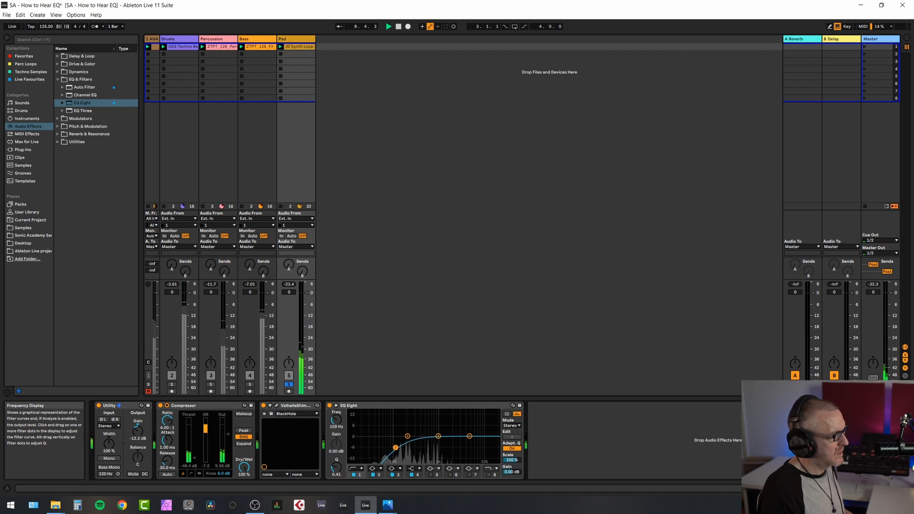
Turn off the Master's low-pass EQ Eight, unsolo the Pad track and play the whole mix
click(875, 39)
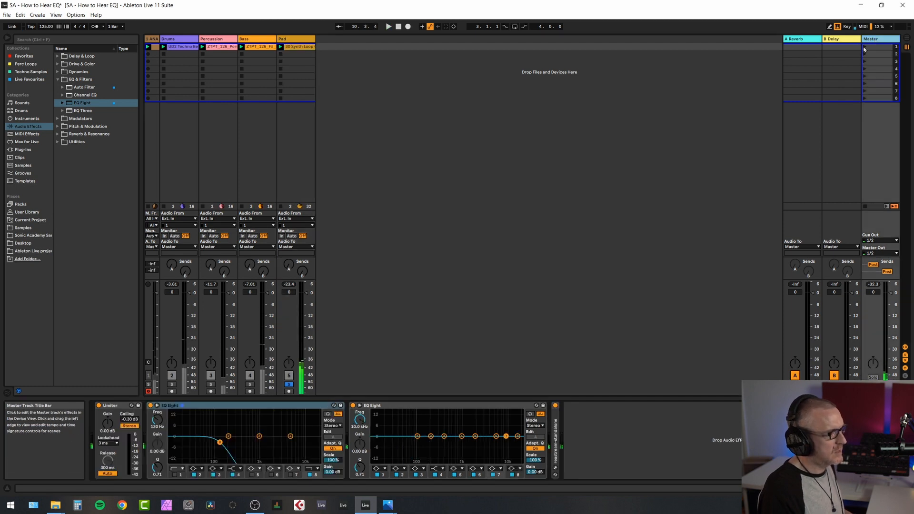
click(152, 406)
click(299, 39)
key(space)
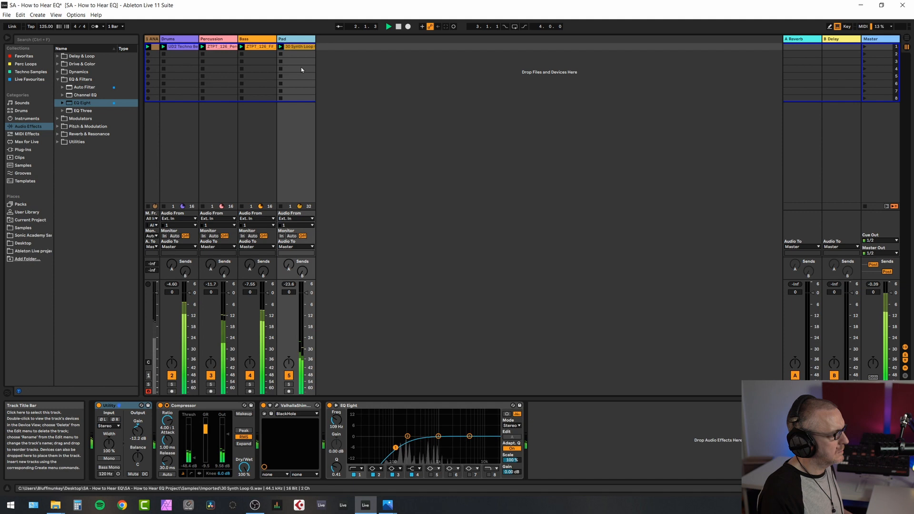
Compare the mix with the Pad track's EQ Eight bypassed and re-enabled twice during playback
click(329, 406)
click(329, 405)
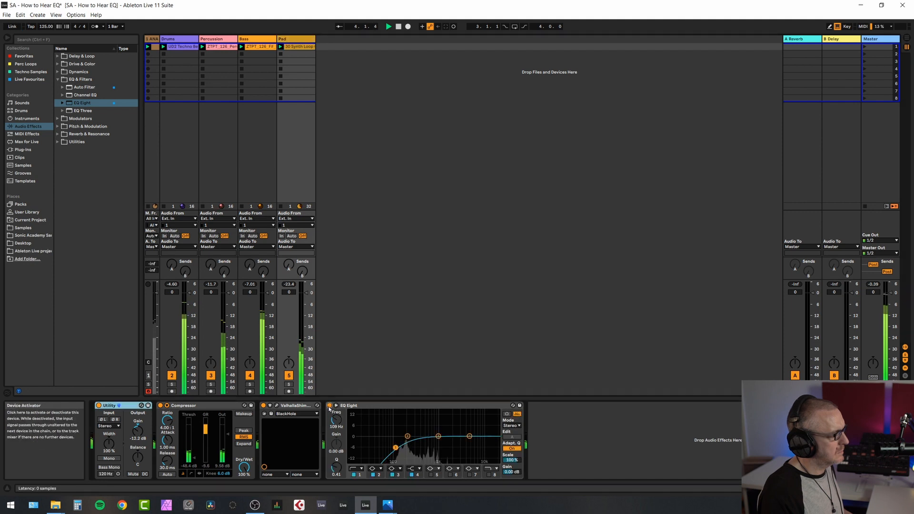
click(329, 405)
click(330, 406)
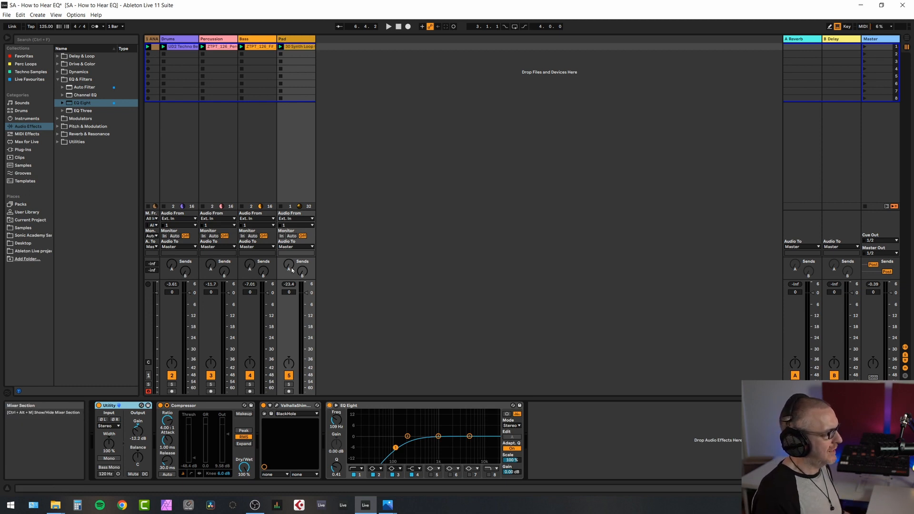
Mute the Pad and Percussion tracks and turn on the Master's low-pass EQ Eight
click(287, 376)
click(209, 376)
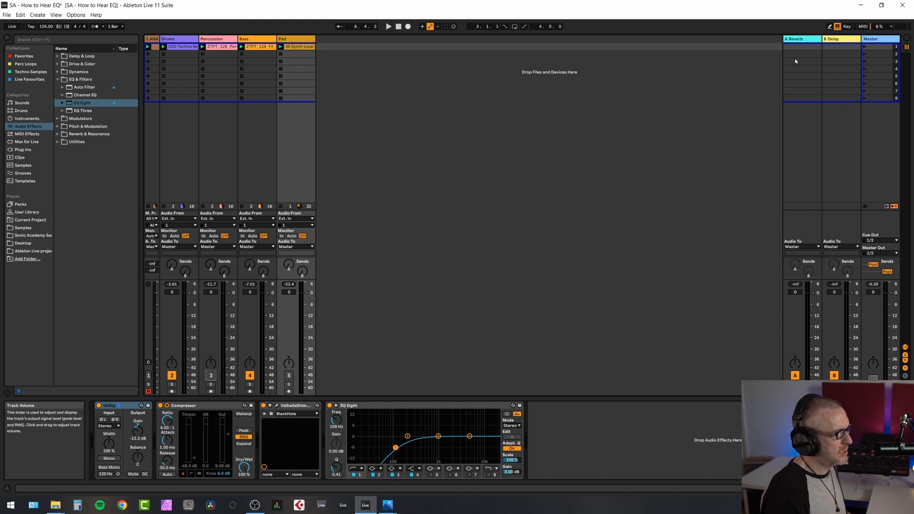
click(874, 39)
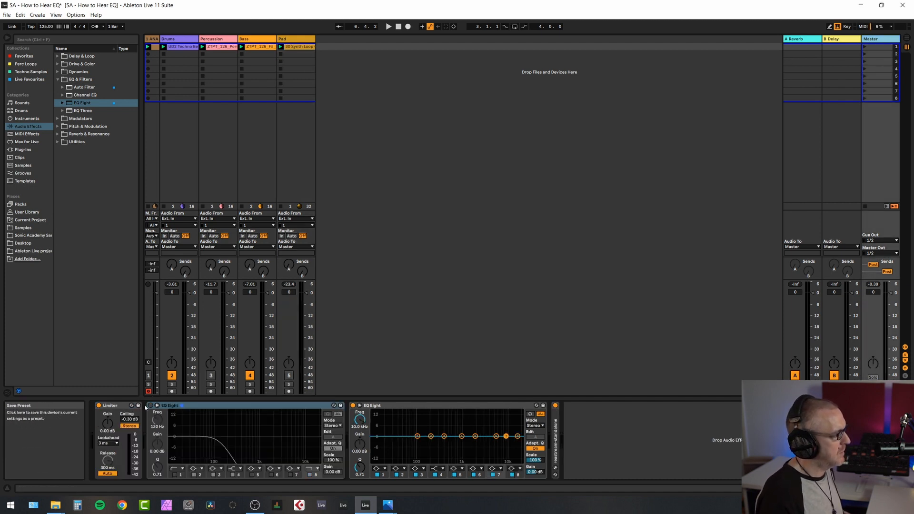
click(200, 406)
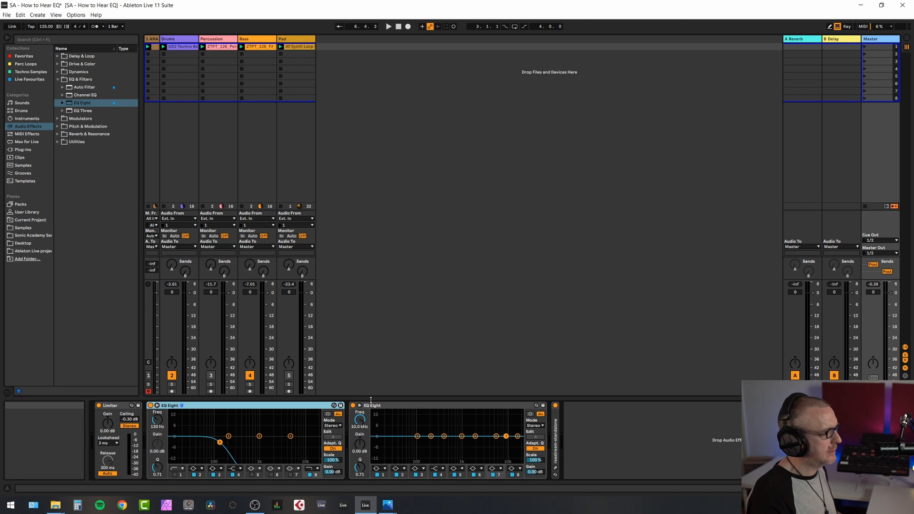
Play the Drums and Bass through the low-pass filter, muting and unmuting the Bass track to compare their low ends
key(space)
key(space)
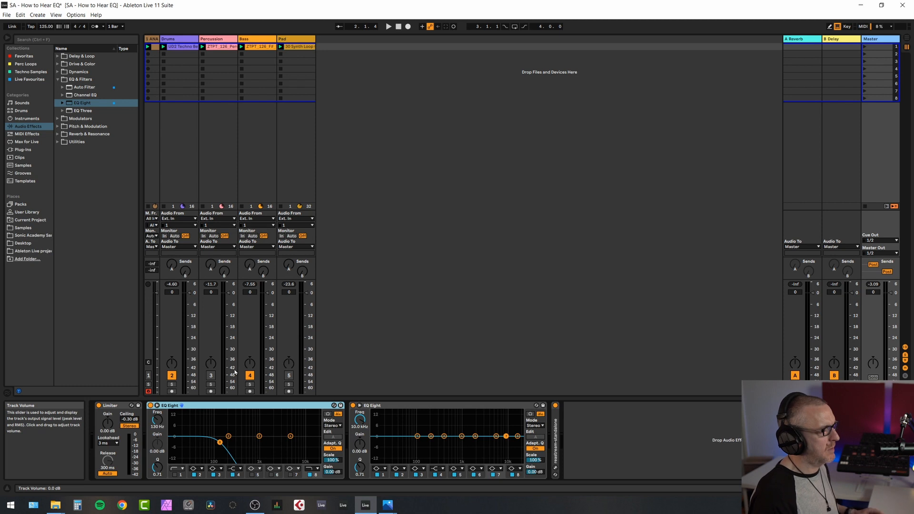
key(space)
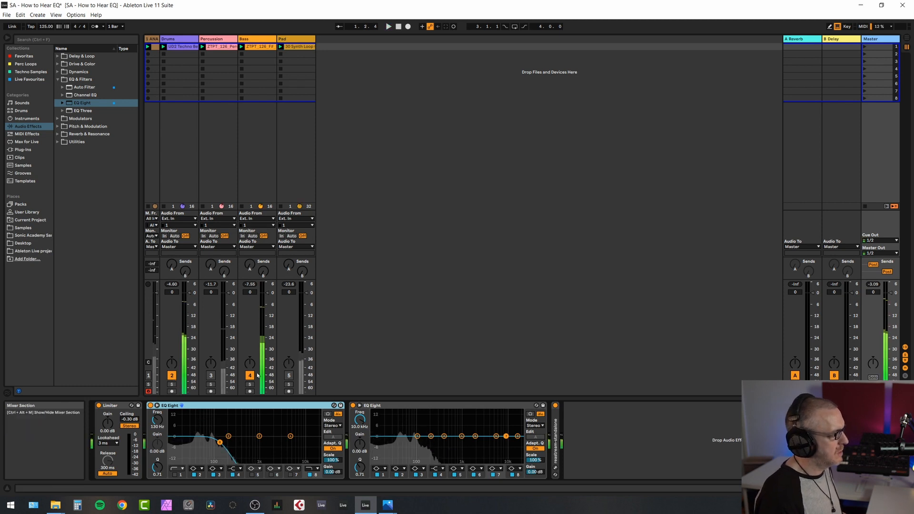
click(250, 376)
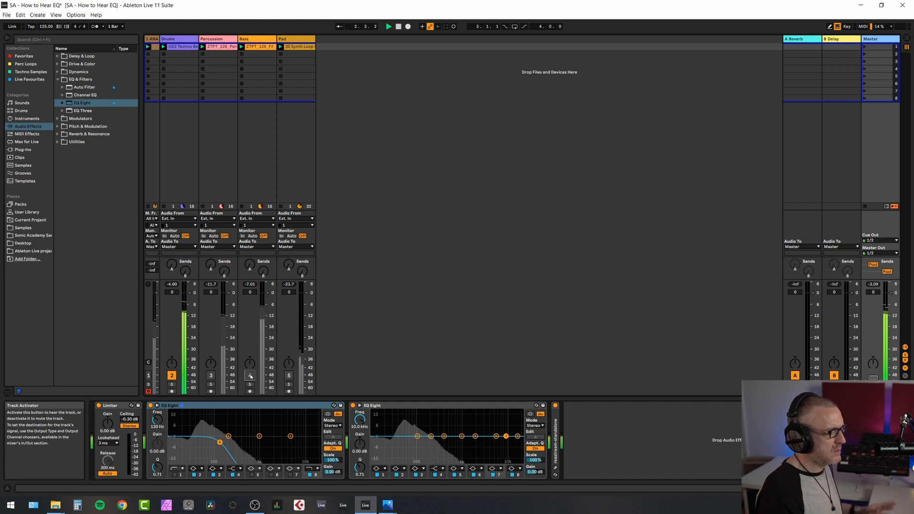
click(250, 376)
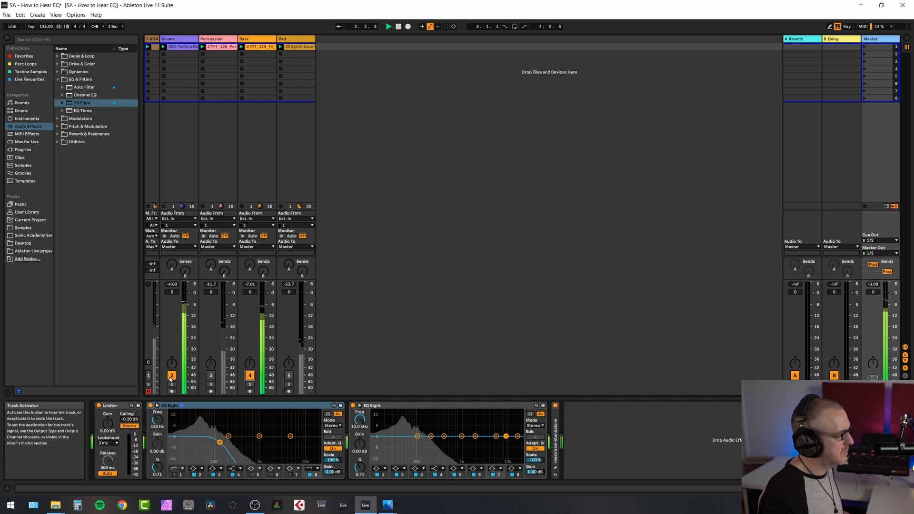
Mute the Drums track and audition the Bass alone through the Master's low-pass filter
click(171, 376)
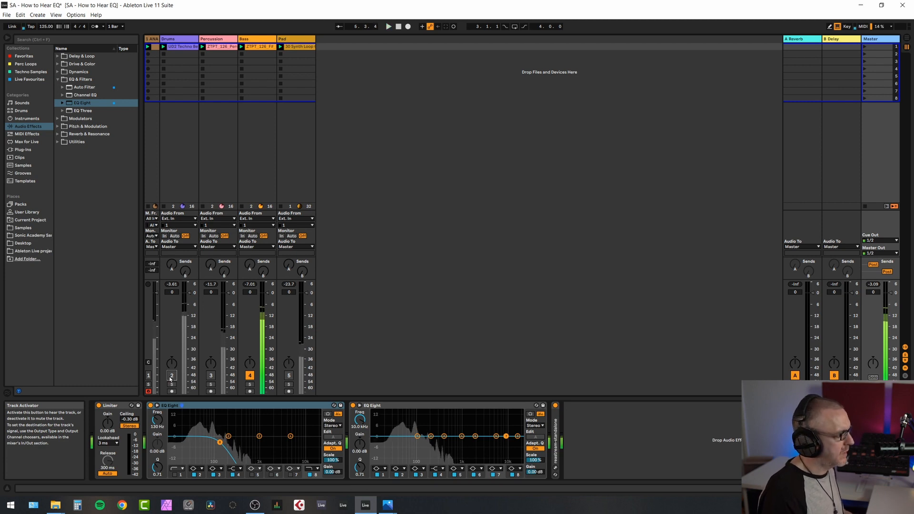
key(space)
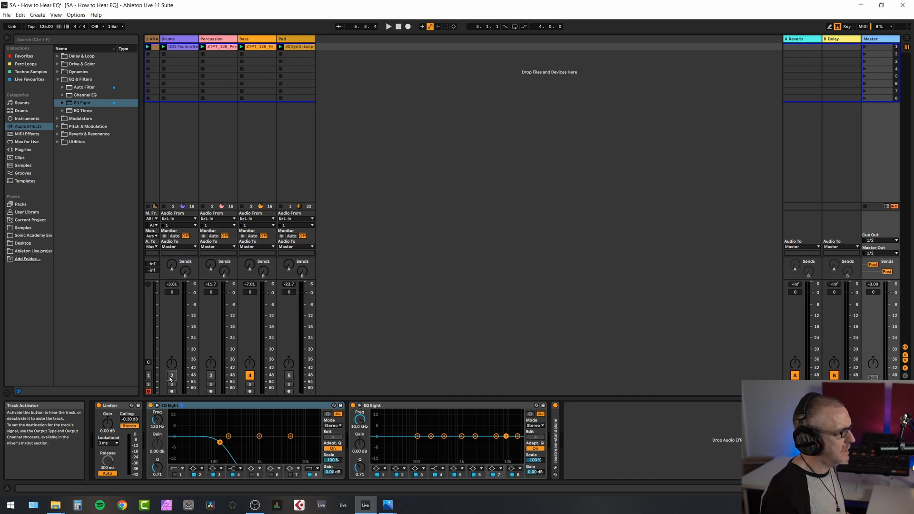
key(space)
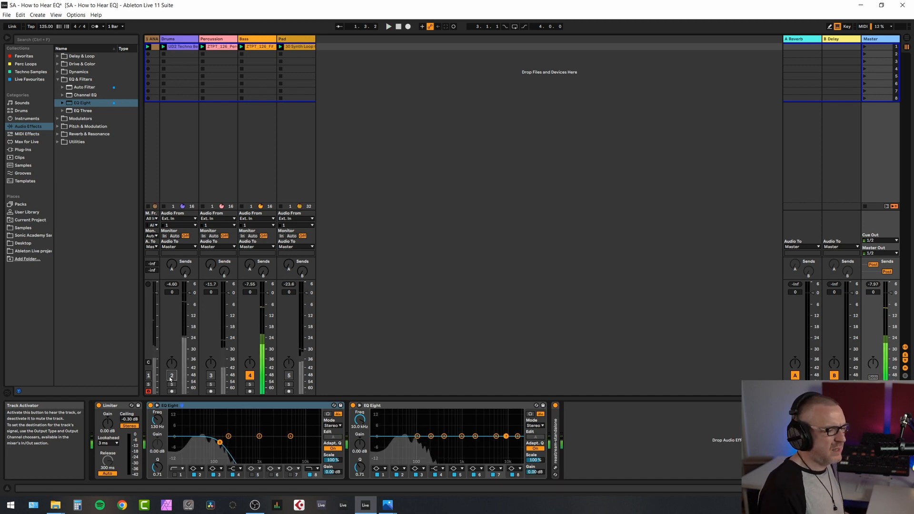
key(space)
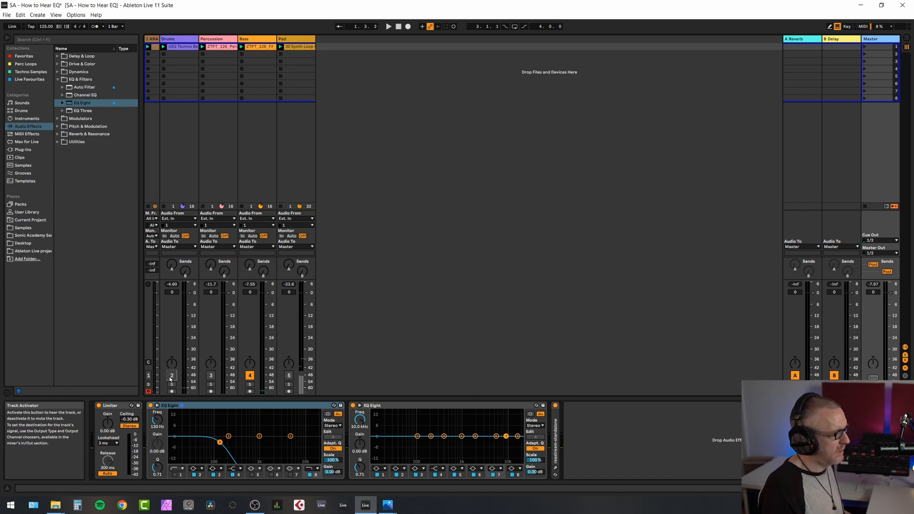
key(space)
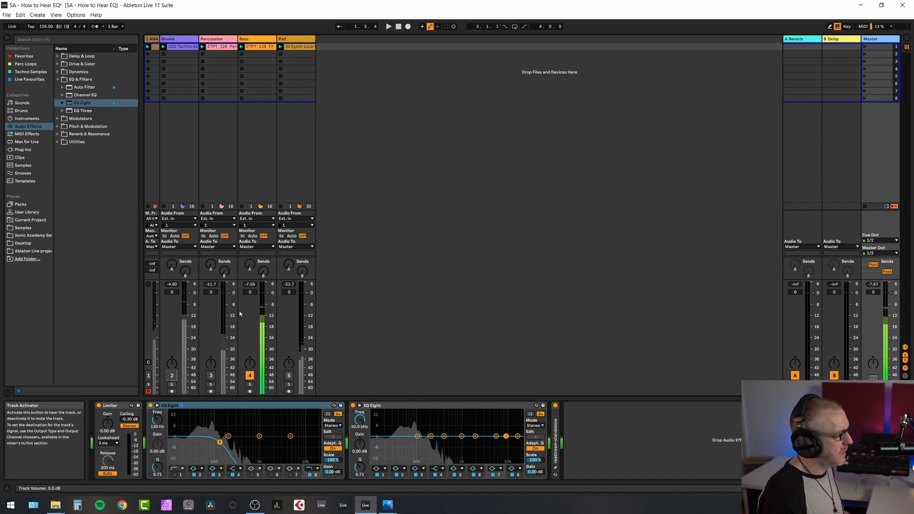
Turn on the Bass track's EQ Eight and play the Bass through it
click(253, 40)
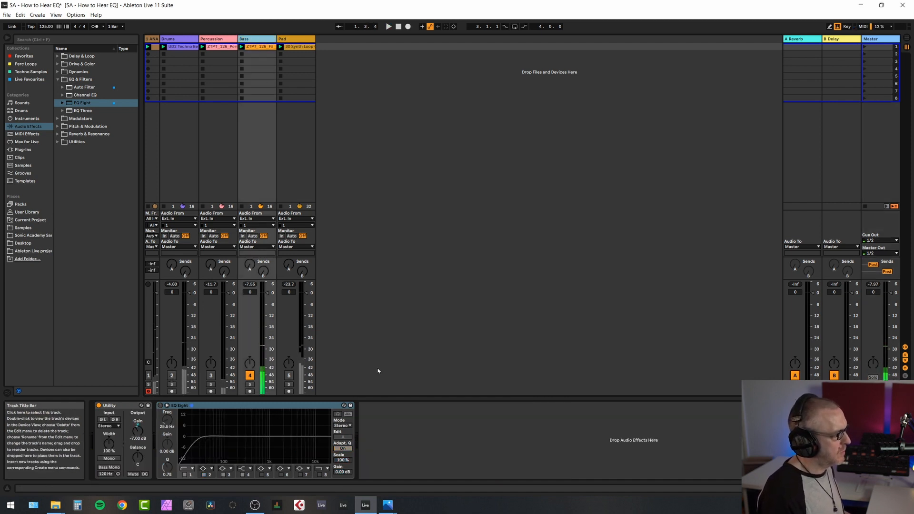
click(160, 405)
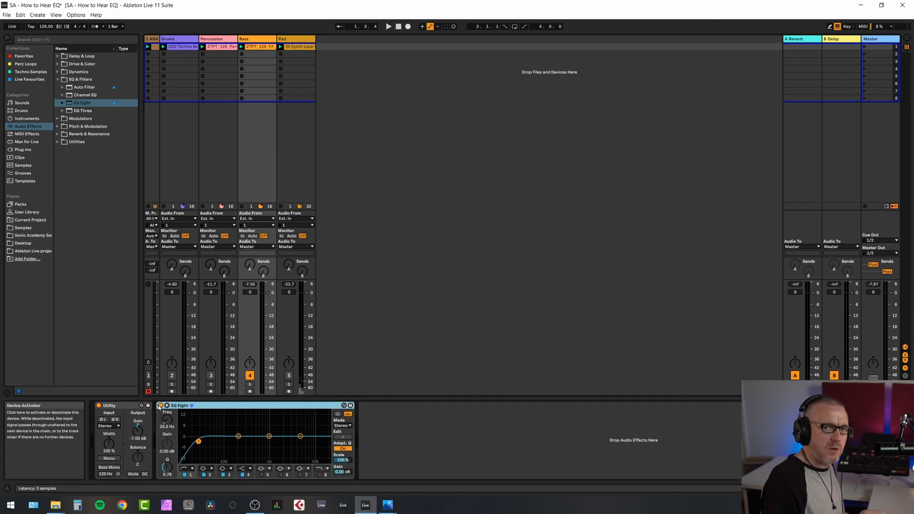
key(space)
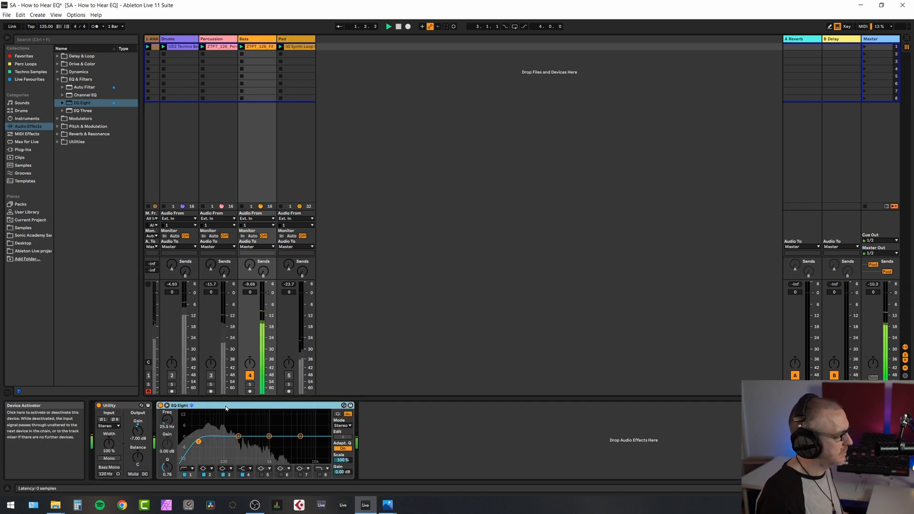
Open the Frequency Description image to consult its low-frequency terms, then return to Ableton Live and resume playing the Bass
mouse_move(385, 508)
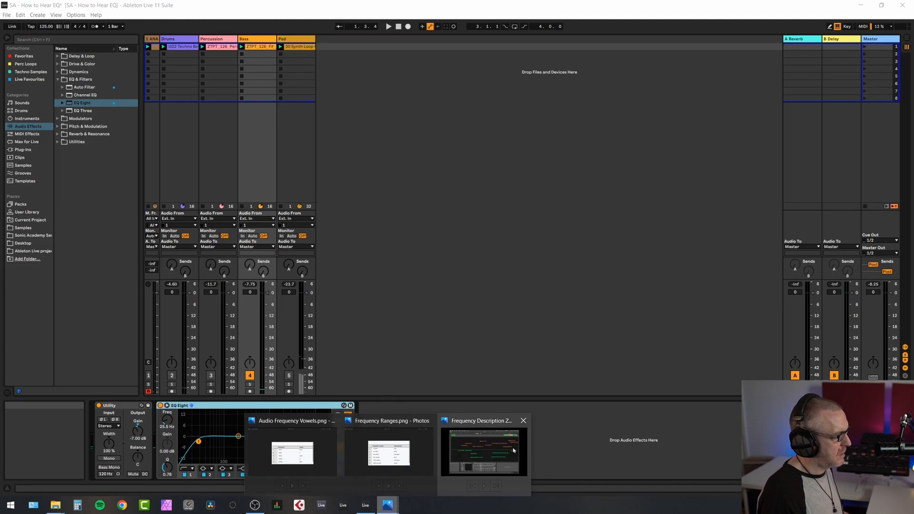
click(499, 446)
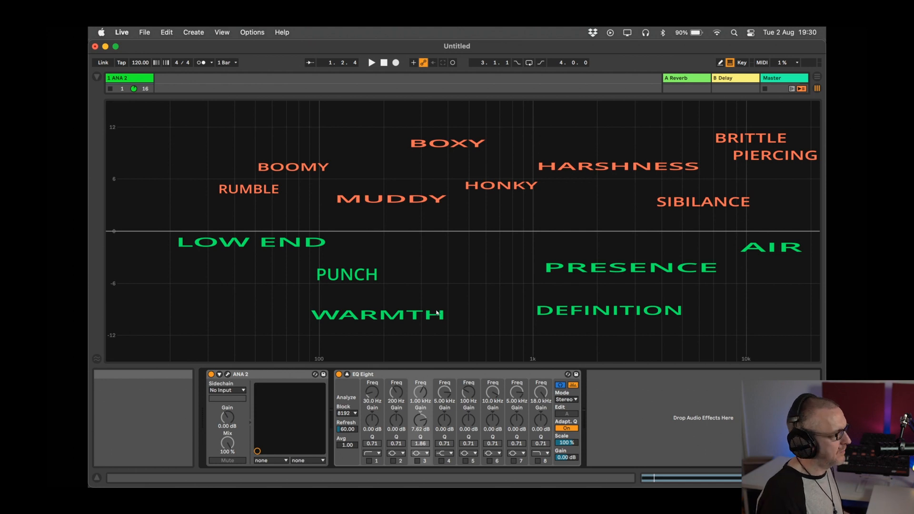
key(Escape)
click(366, 499)
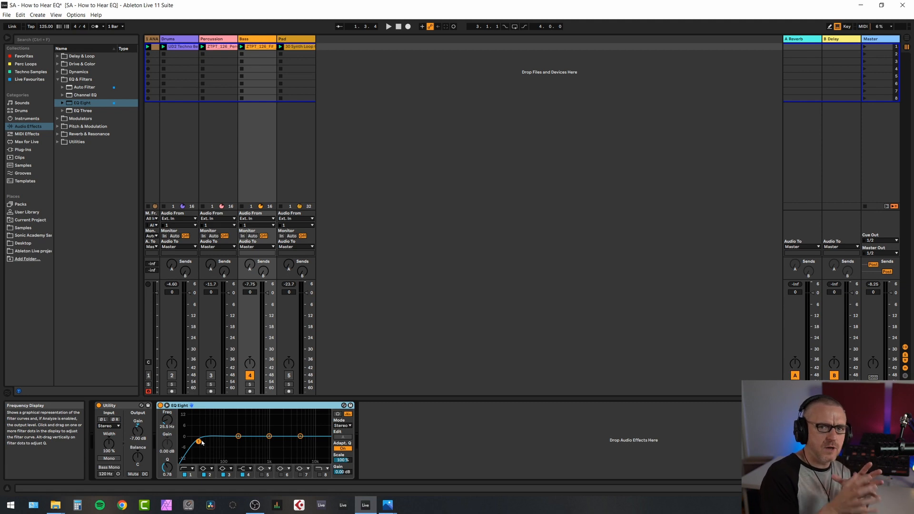
key(space)
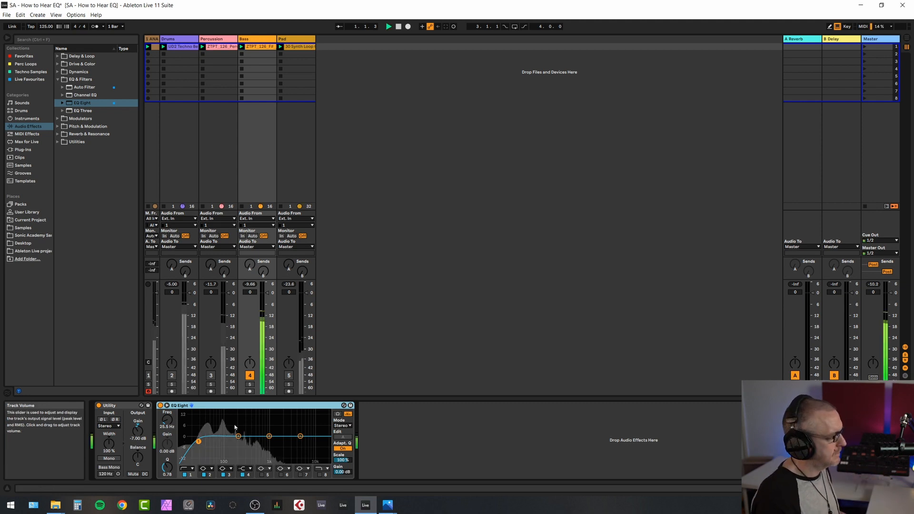
Raise the Bass EQ Eight's high-pass filter to 126 Hz with Q 1.43, and bypass and re-enable the EQ to compare
drag(198, 442, 201, 441)
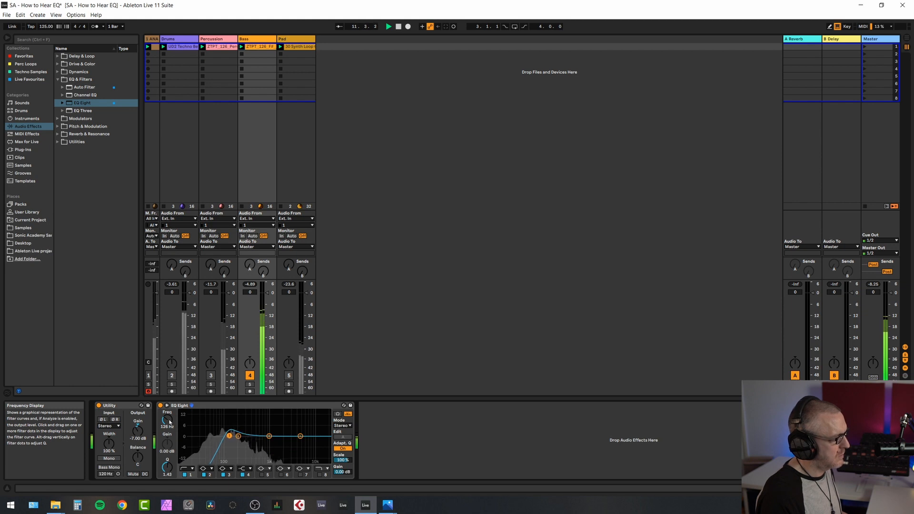
click(160, 406)
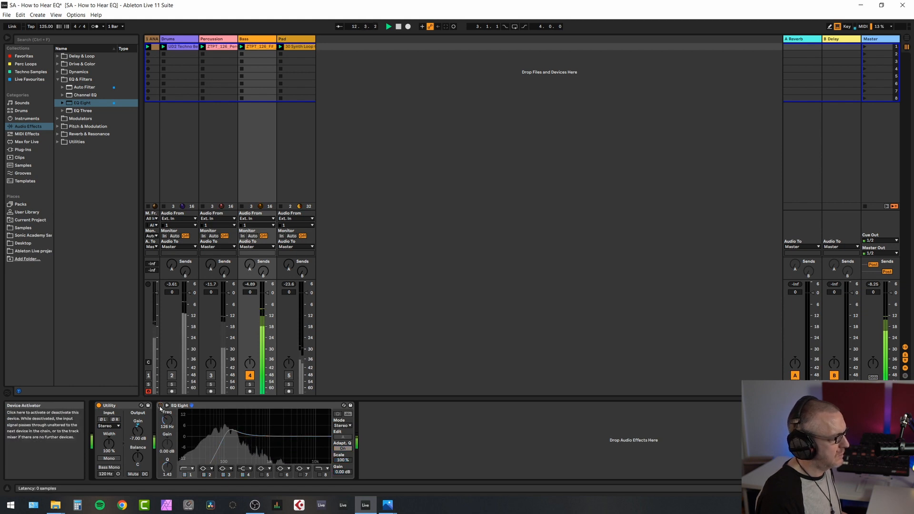
click(161, 406)
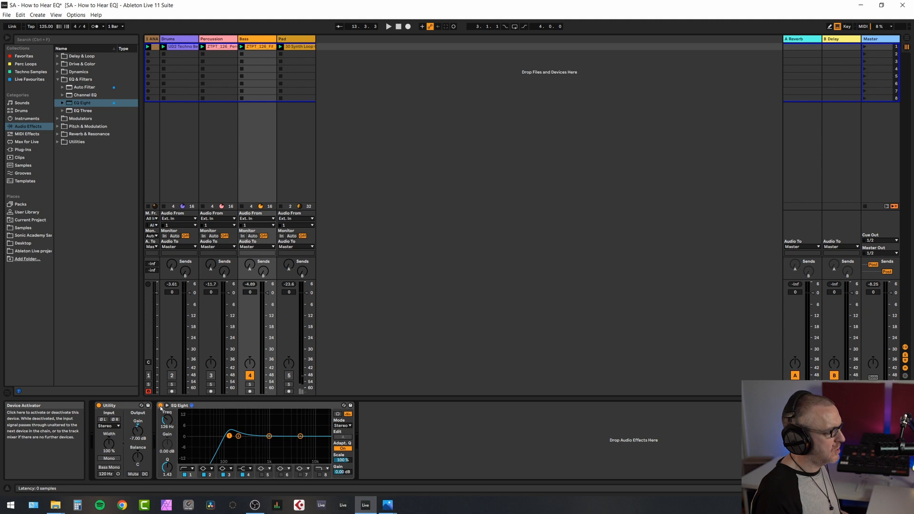
Lower the Bass high-pass filter to 91.8 Hz with Q 1.37 during playback and unmute the Drums track
key(space)
drag(229, 436, 227, 435)
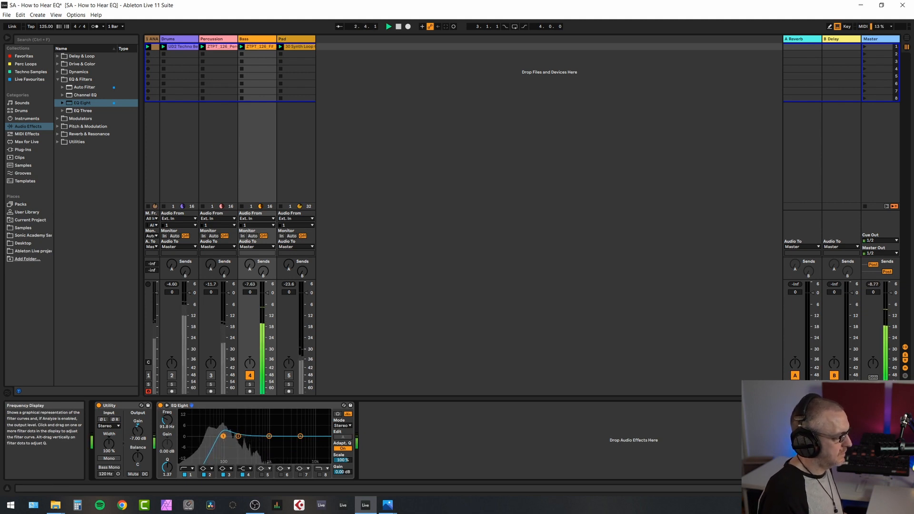
click(172, 376)
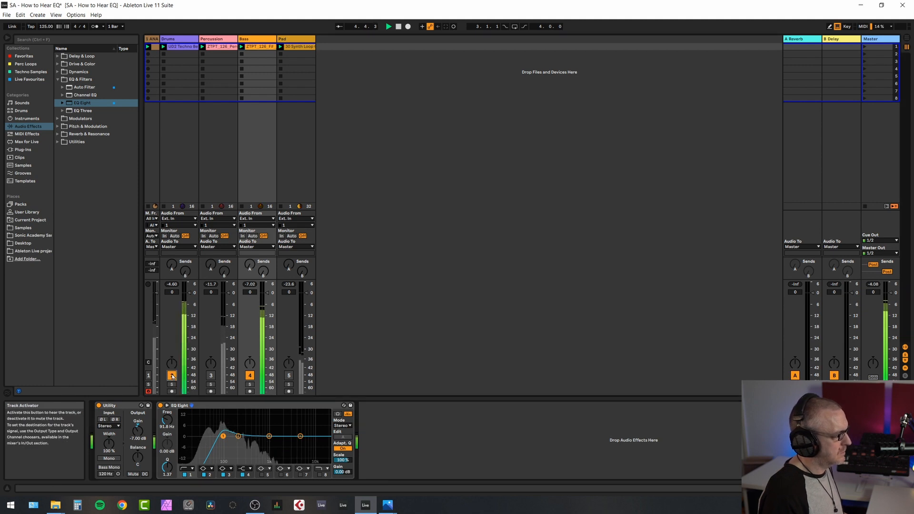
click(279, 406)
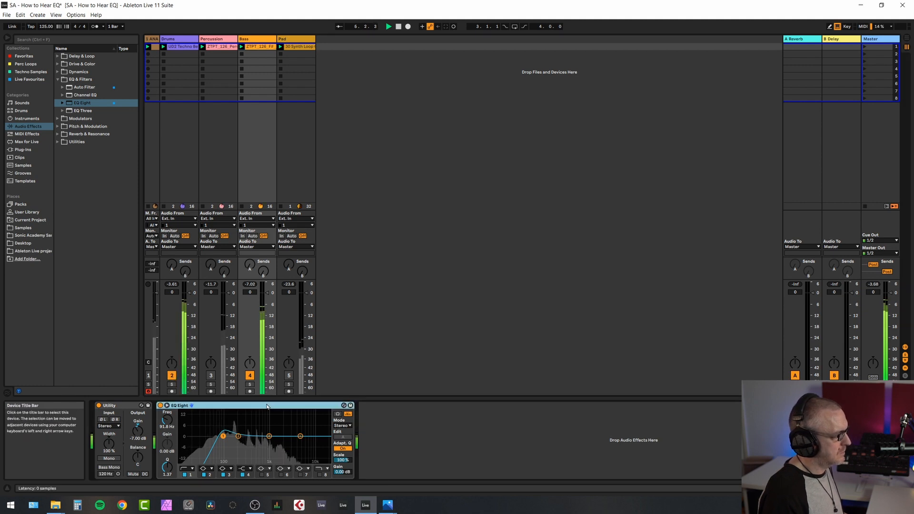
Compare the Bass EQ Eight off and on against the Drums, and move its high-pass filter to 102 Hz with Q 1.21
click(160, 406)
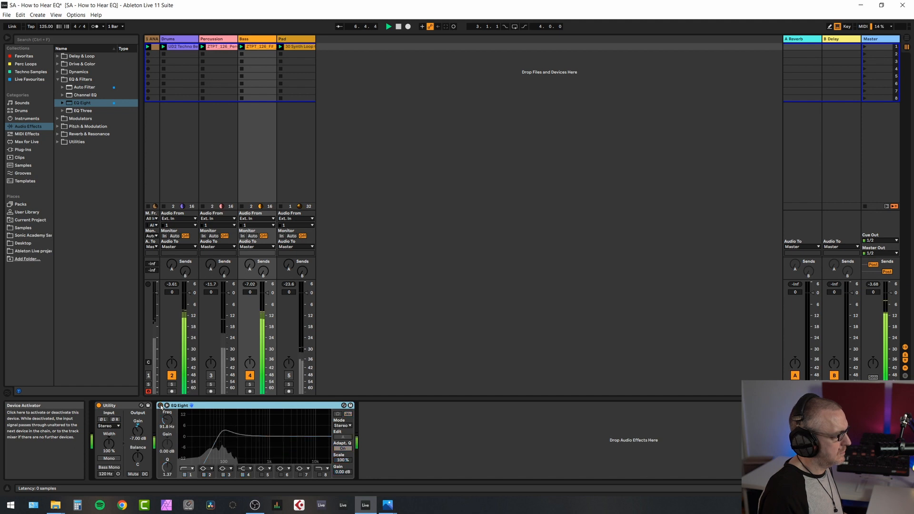
click(160, 407)
drag(222, 438, 225, 437)
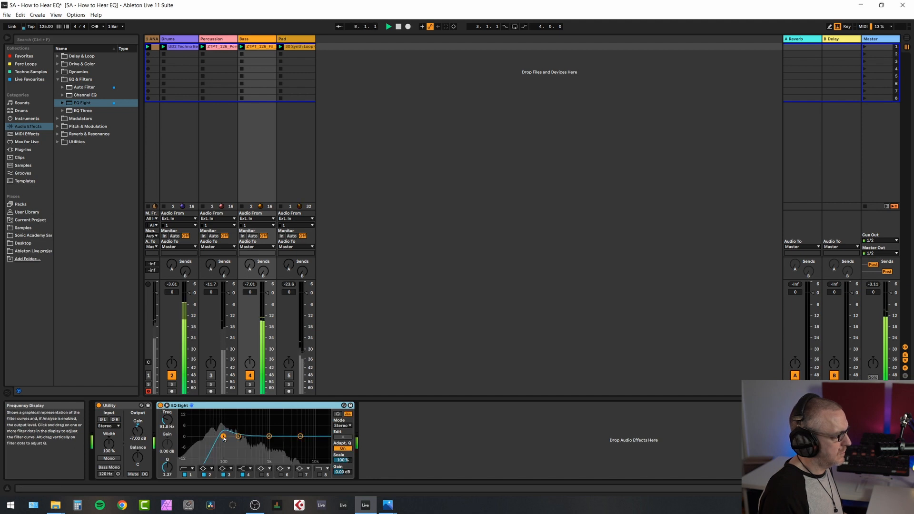
click(160, 406)
key(space)
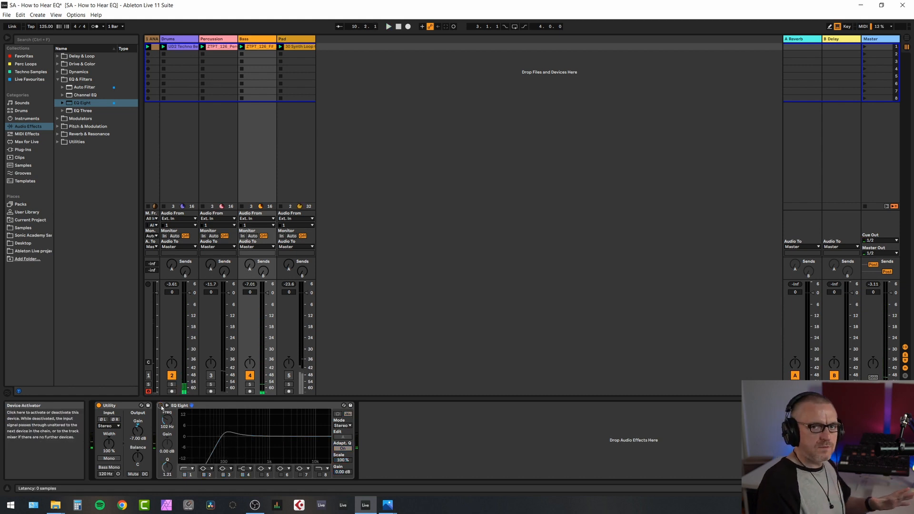
Replay the Drums and Bass, toggling the Bass EQ Eight to compare the low end with and without it
click(161, 406)
key(space)
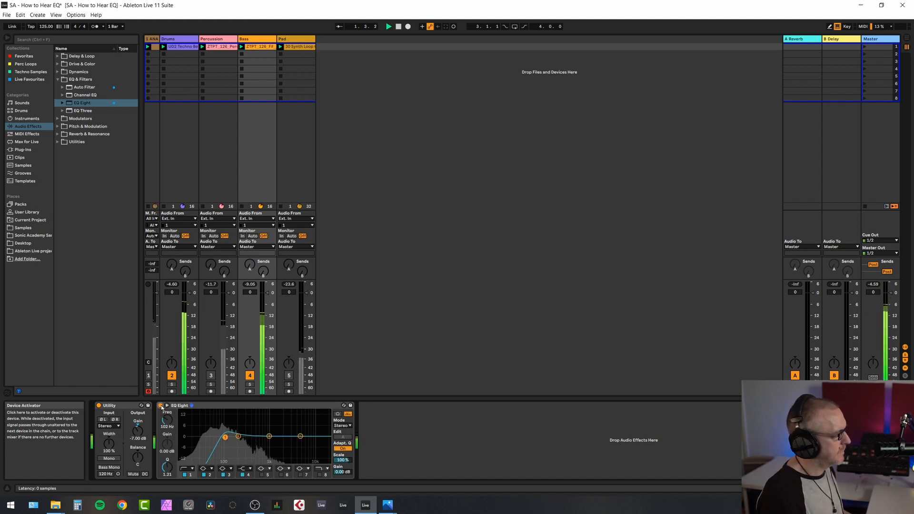
click(162, 407)
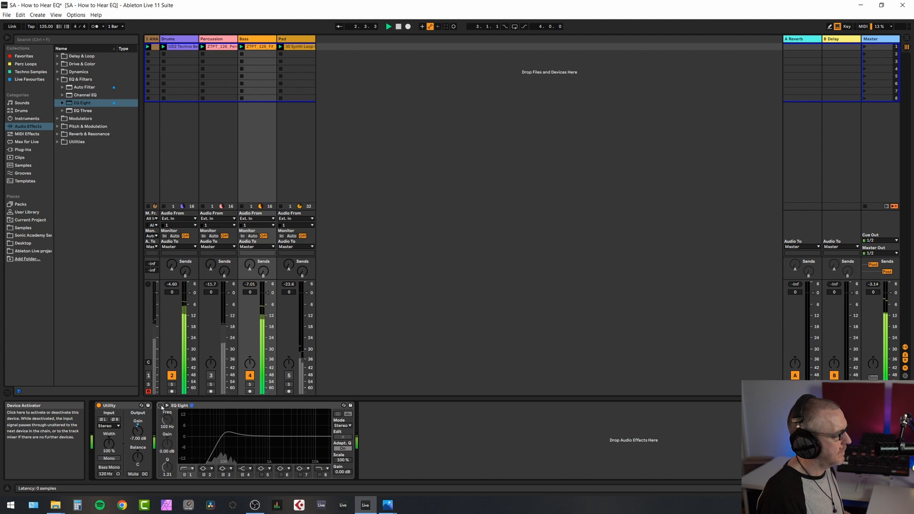
click(161, 407)
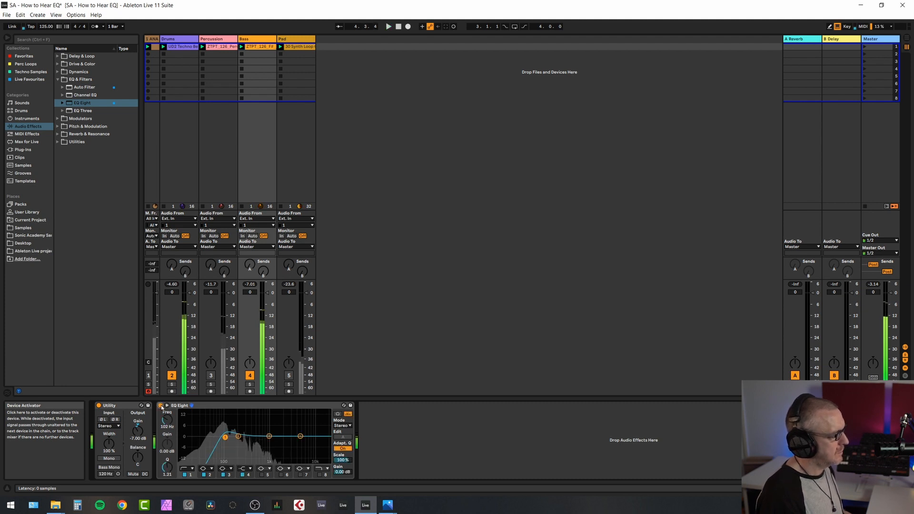
Consult the Frequency Description Zones image, return to Ableton Live, and raise the Bass high-pass filter to 135 Hz with Q 1.31 during playback
mouse_move(386, 504)
click(488, 448)
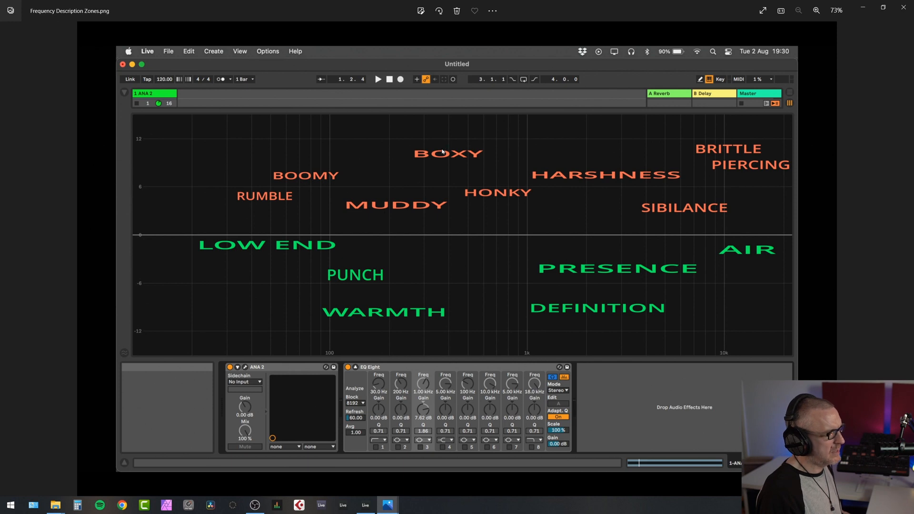
click(366, 506)
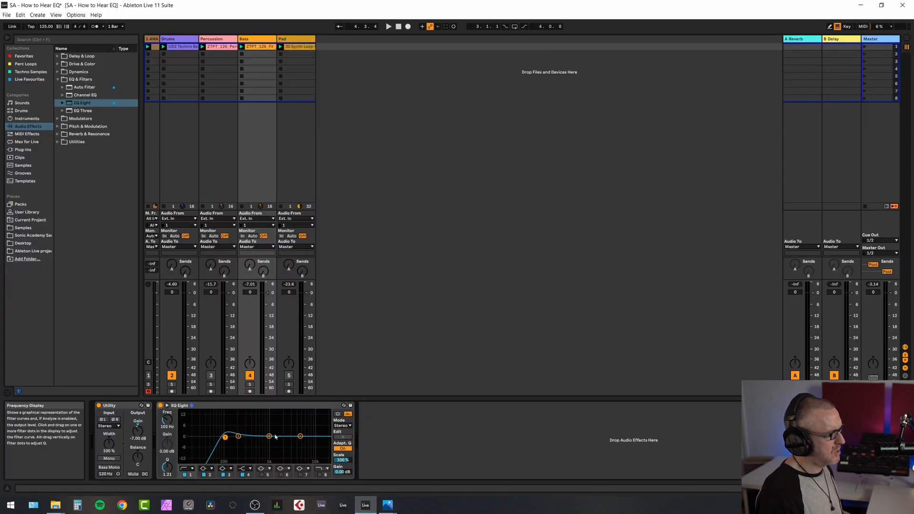
key(space)
drag(225, 437, 235, 428)
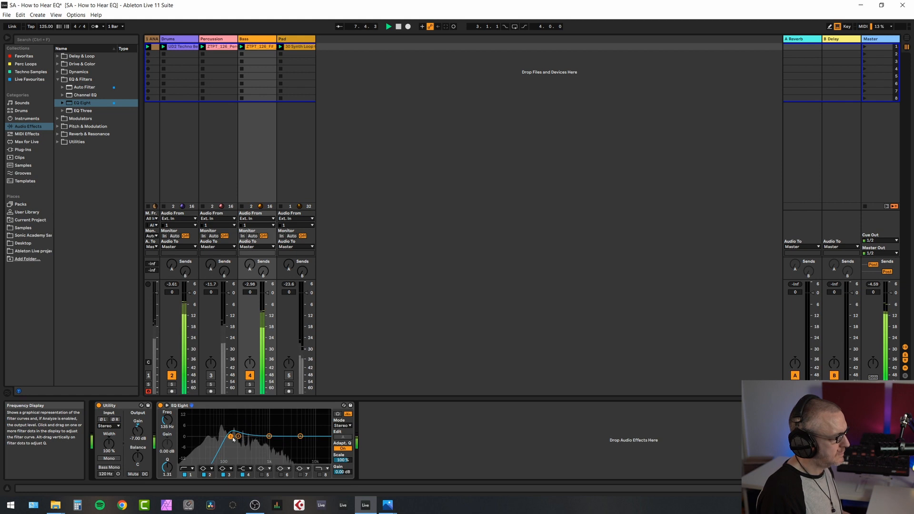
Unmute the Percussion and Pad tracks and play all tracks through the Master's low-pass filter
click(211, 375)
click(289, 375)
key(space)
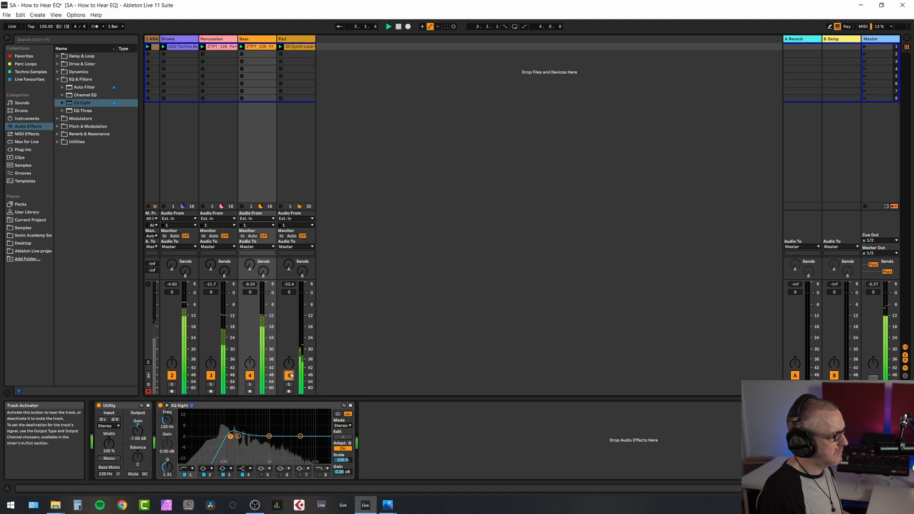
key(space)
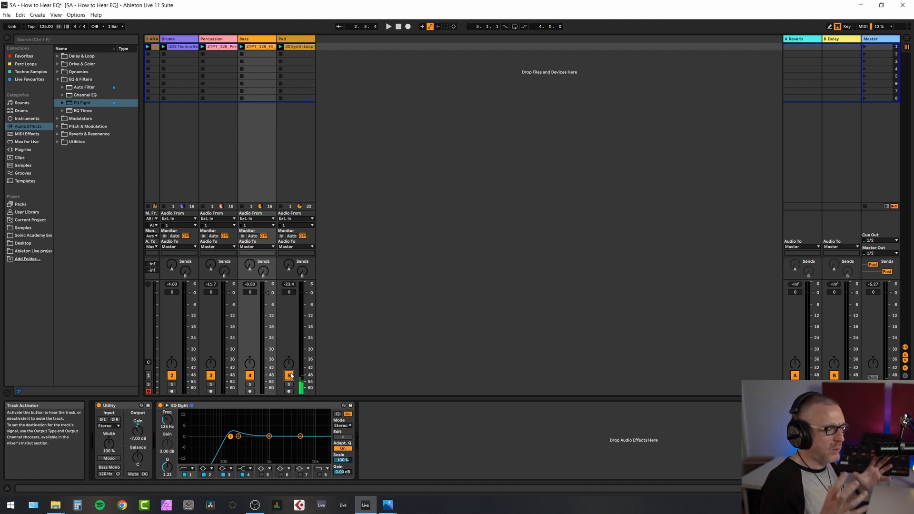
Turn off the Master's low-pass EQ Eight and play the mix at full range
click(285, 335)
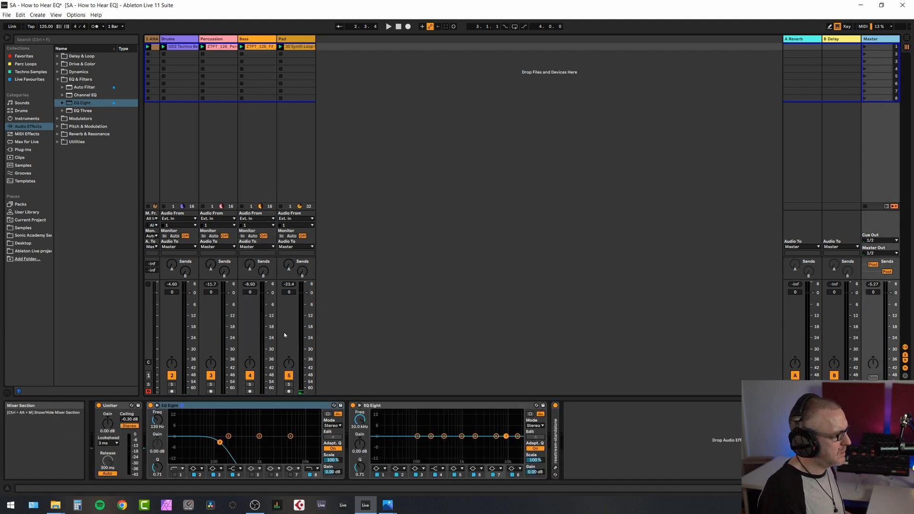
click(151, 406)
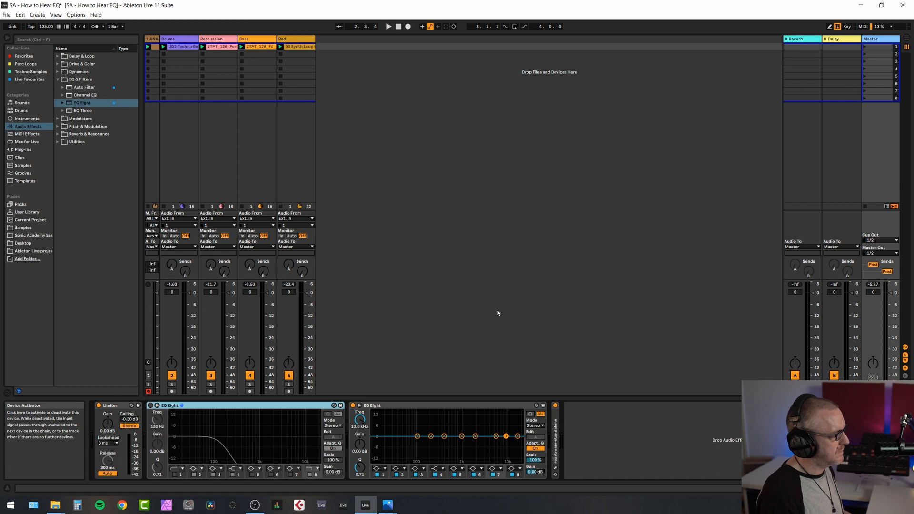
key(space)
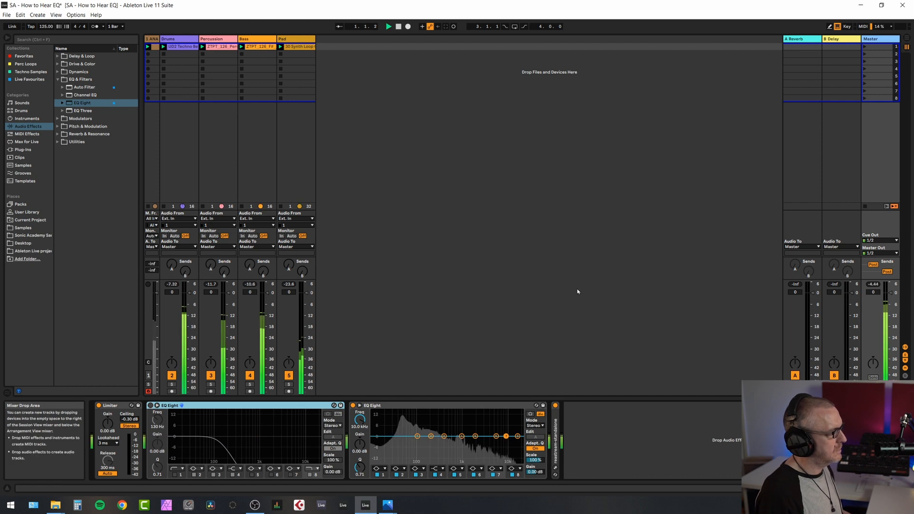
Show the Percussion track's devices and toggle its EQ Eight while the full mix plays
click(221, 40)
key(space)
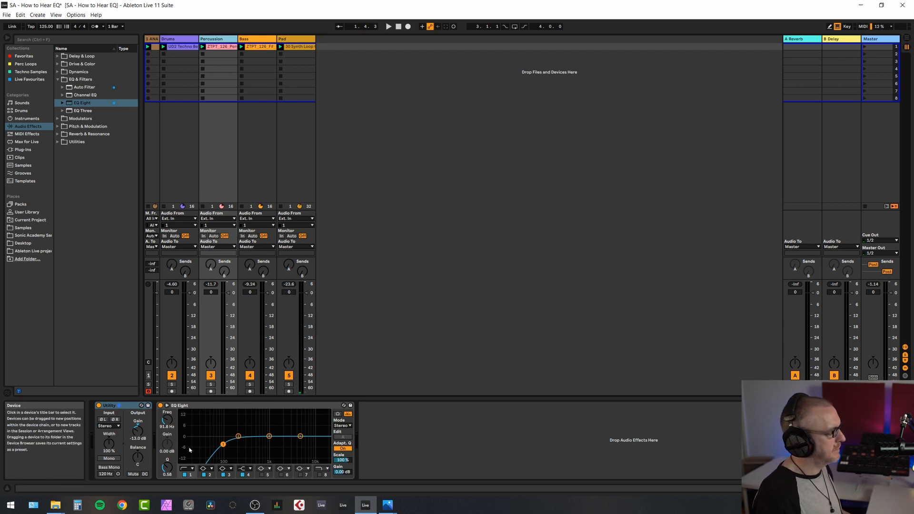
key(space)
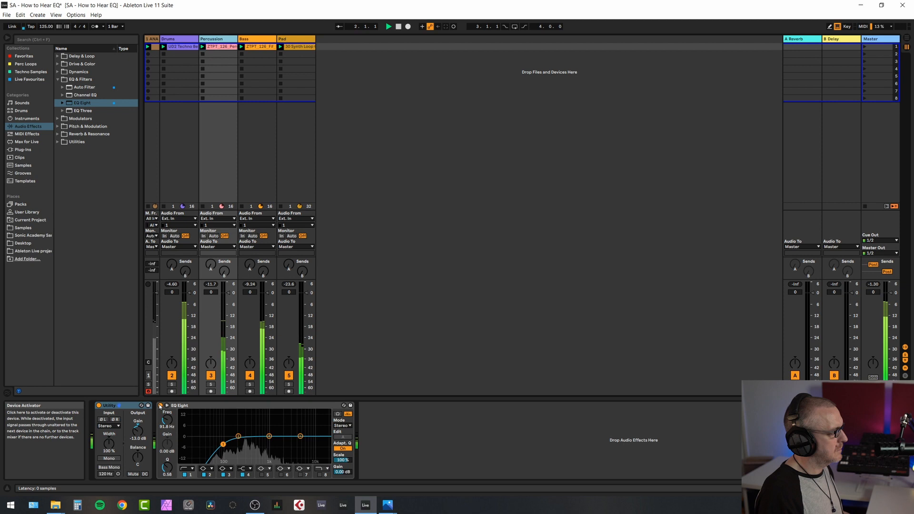
click(161, 406)
Check the Bass track's EQ, and turn off the Pad track's EQ Eight while the full mix plays
click(250, 39)
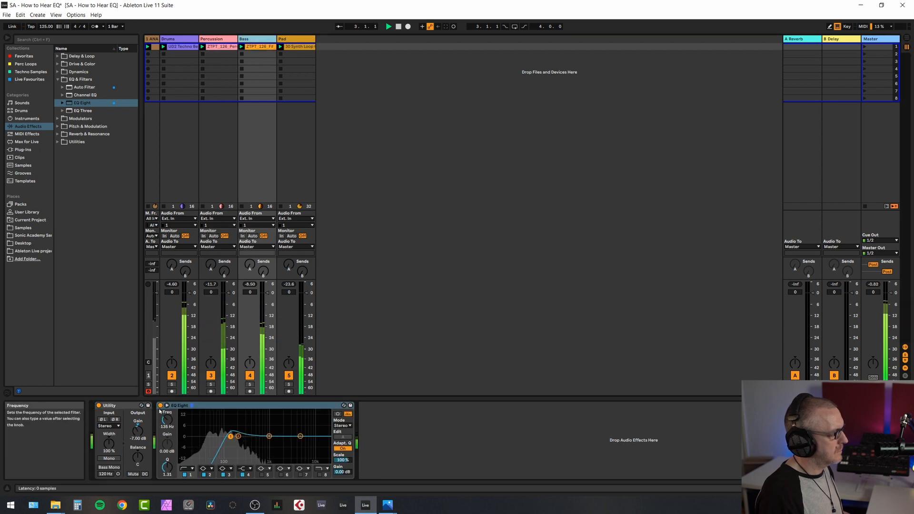
key(Right)
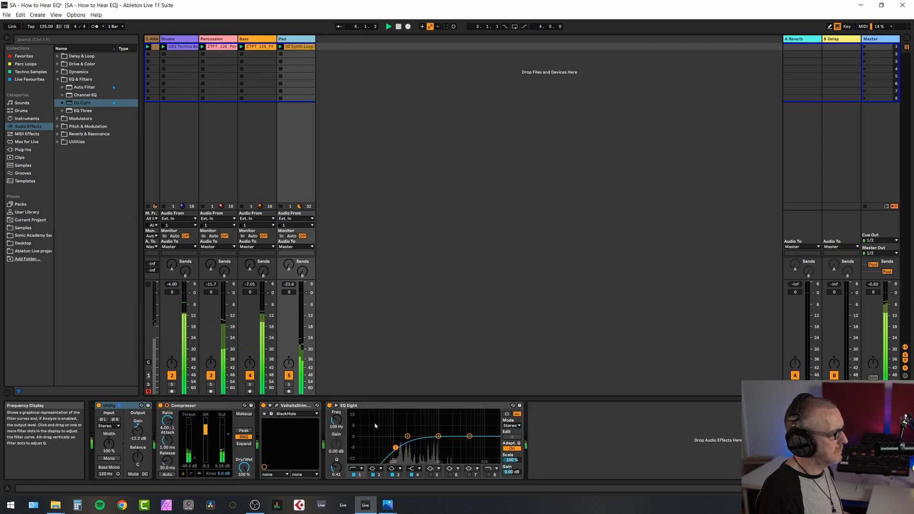
click(329, 406)
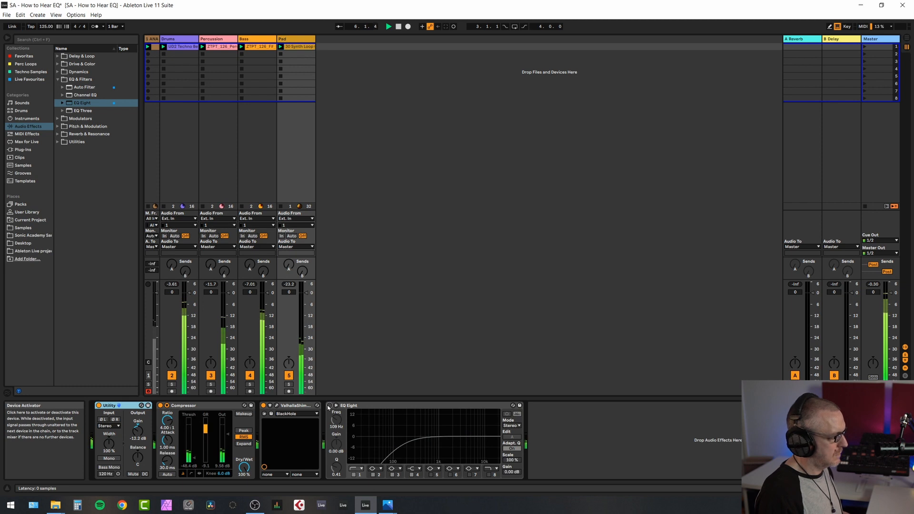
key(space)
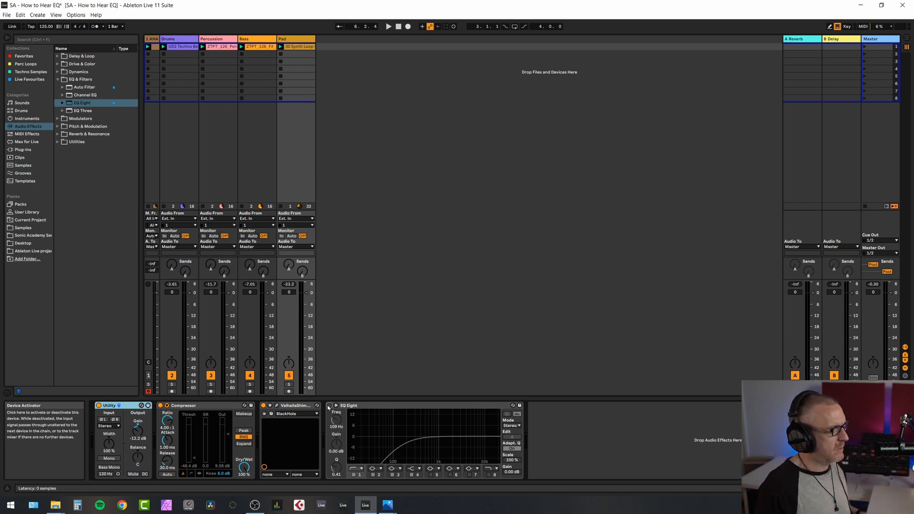
Replay the full mix with the Pad's EQ Eight turned off
key(space)
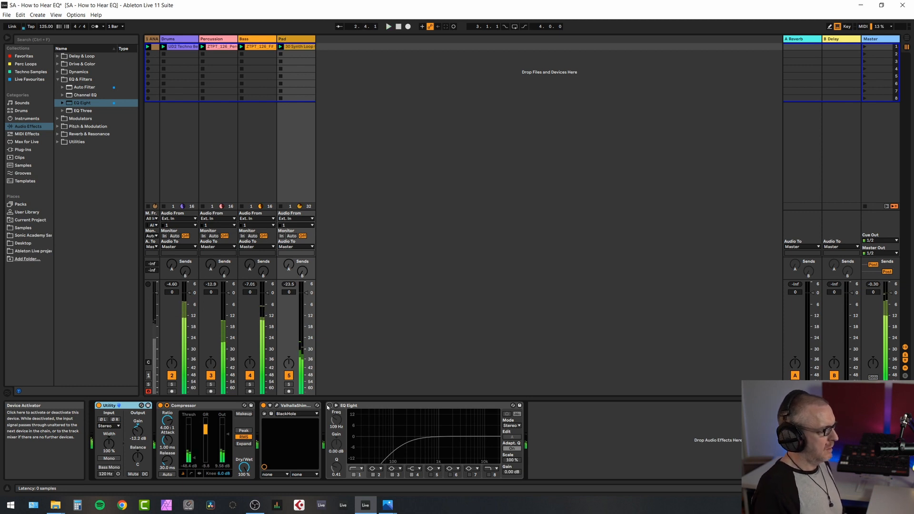
key(space)
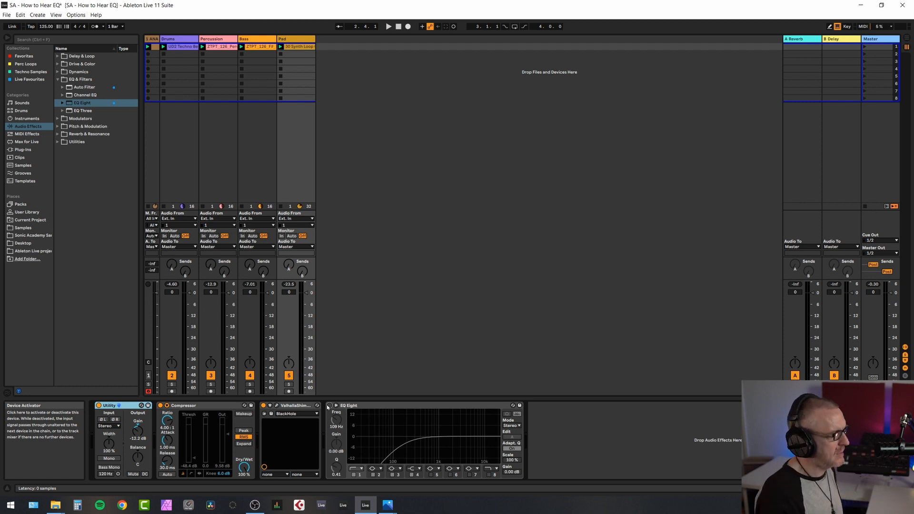
key(space)
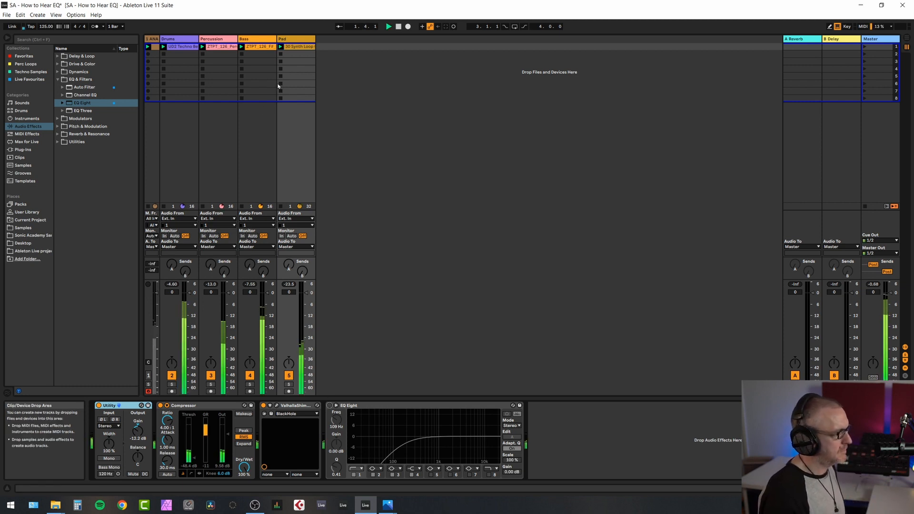
Review the EQ Eight settings on the Pad, Bass and Percussion tracks
click(297, 40)
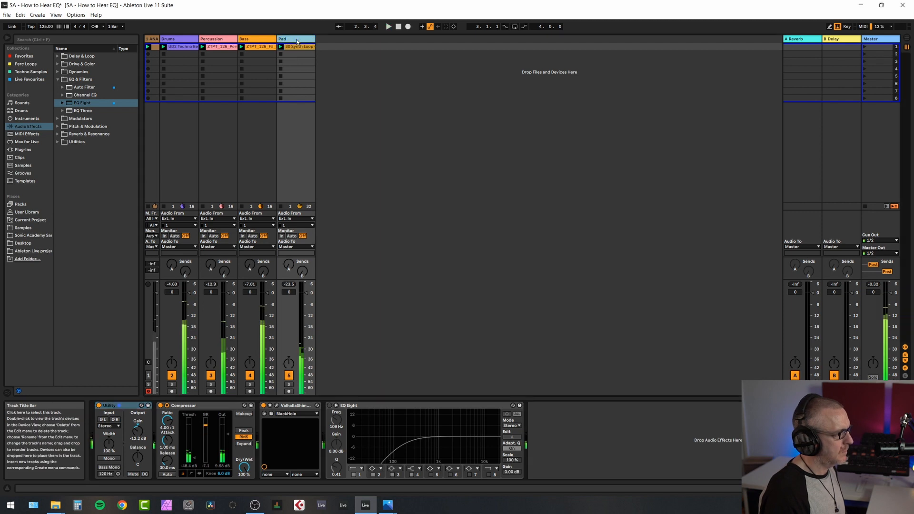
click(257, 39)
click(257, 405)
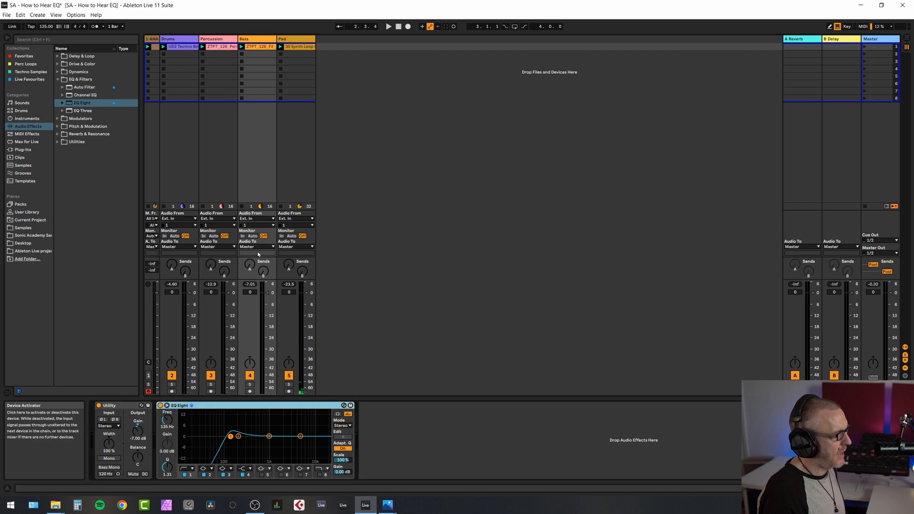
click(224, 40)
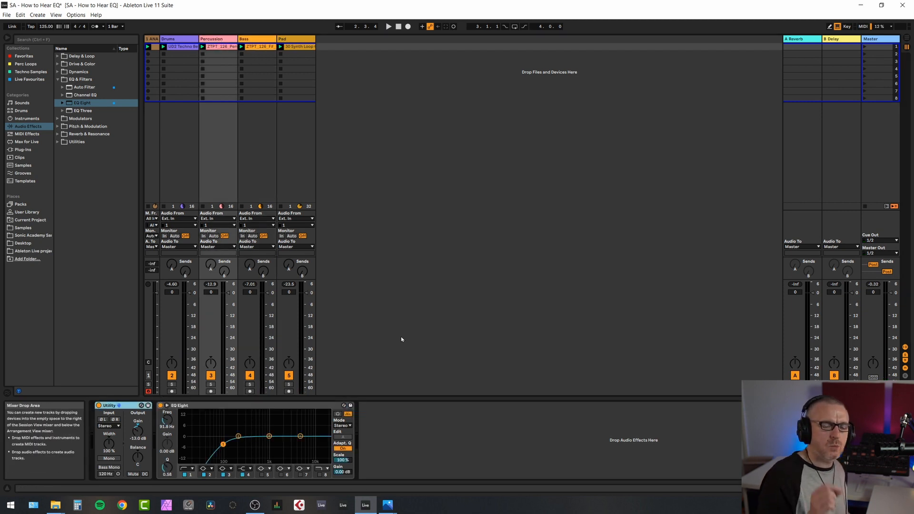
Audition the full mix again with the Percussion track's devices shown
key(space)
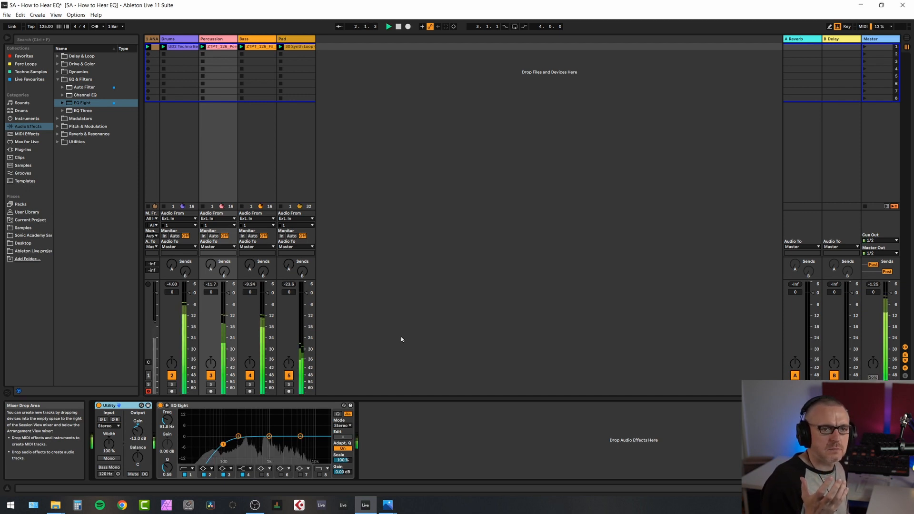
key(space)
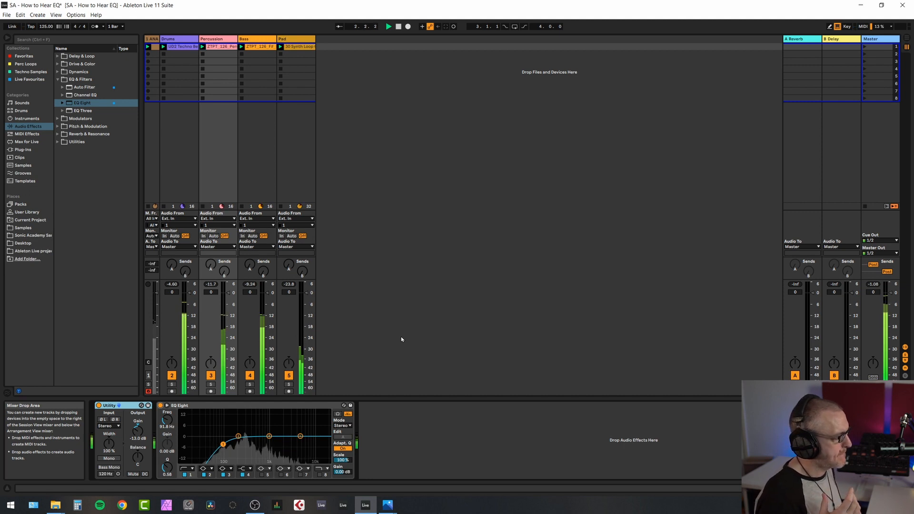
key(space)
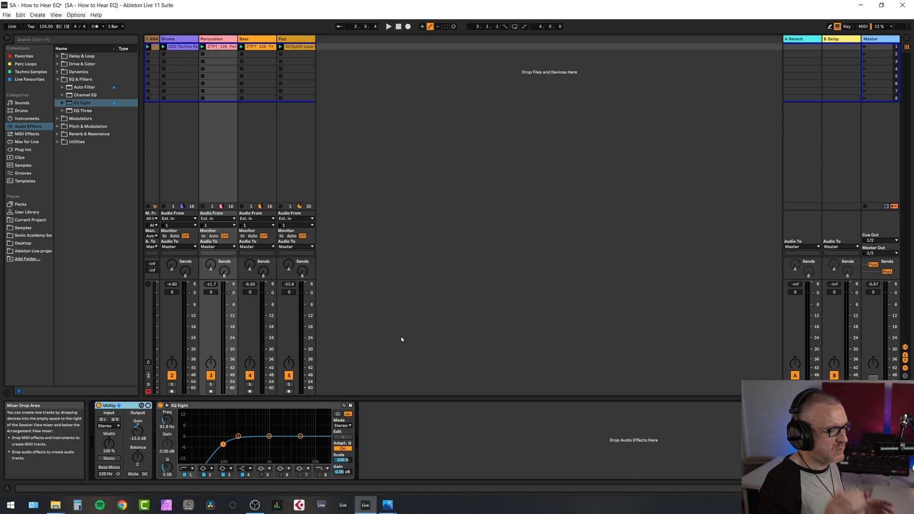
Replay the mix briefly and make filter 1 of the Master's second EQ Eight a low cut at about 111 Hz
key(space)
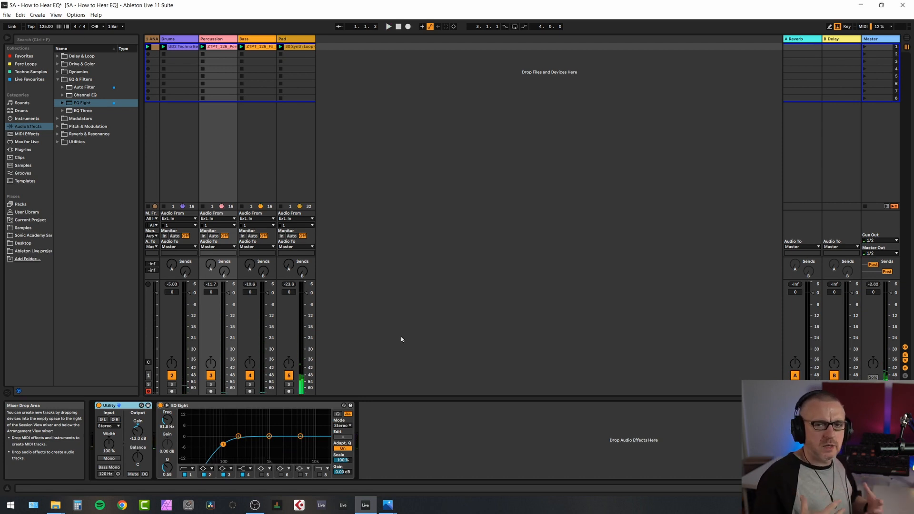
key(space)
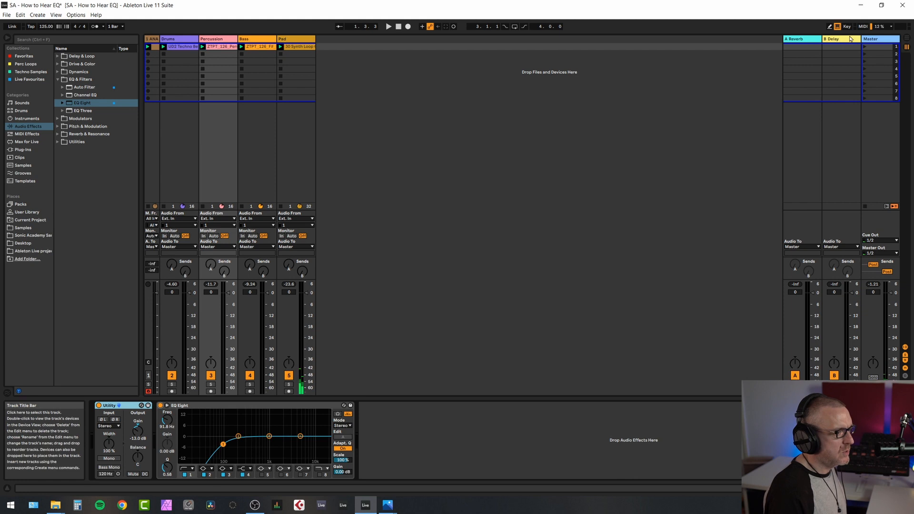
click(877, 39)
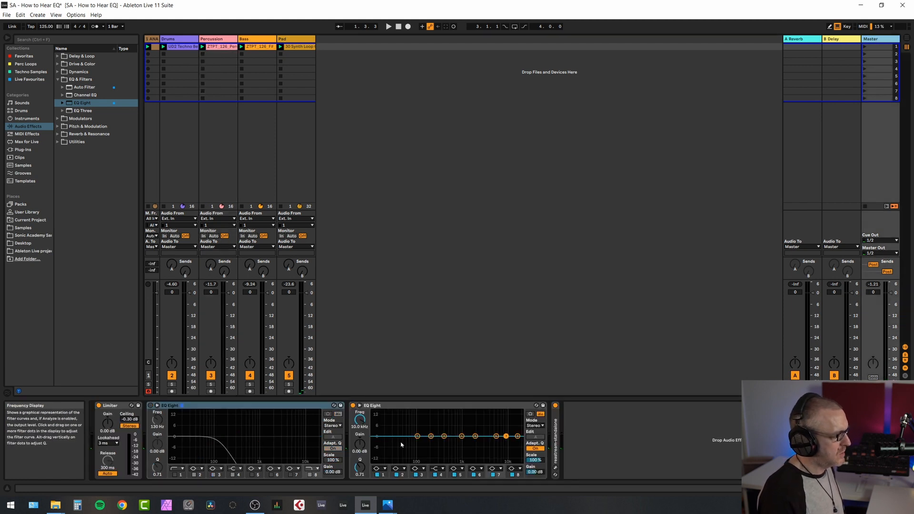
click(383, 469)
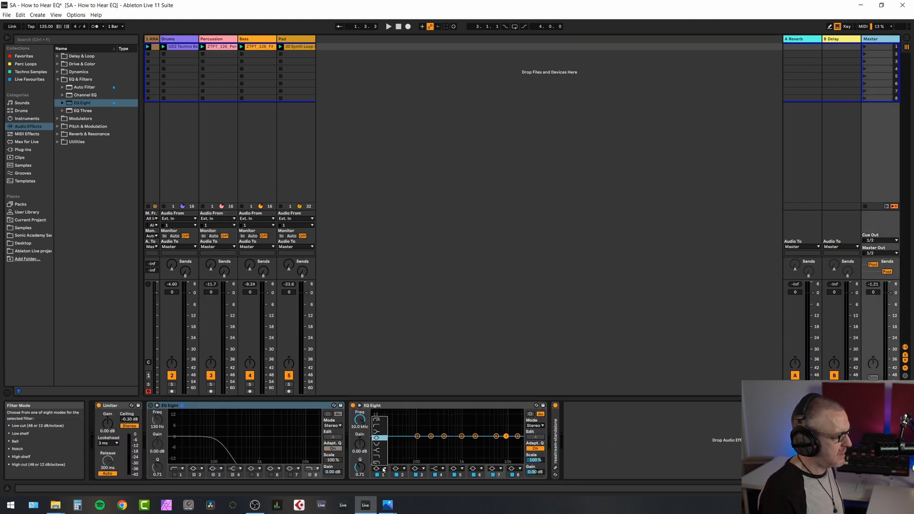
click(380, 427)
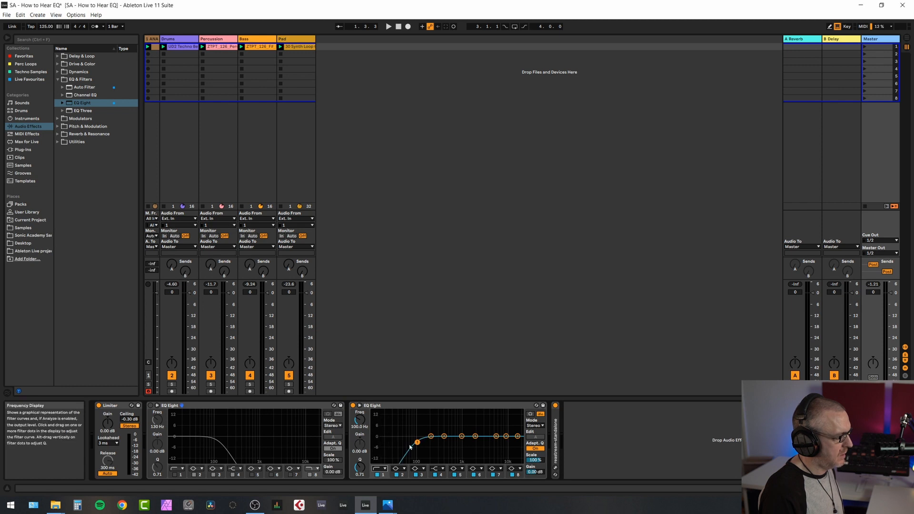
drag(417, 443, 419, 442)
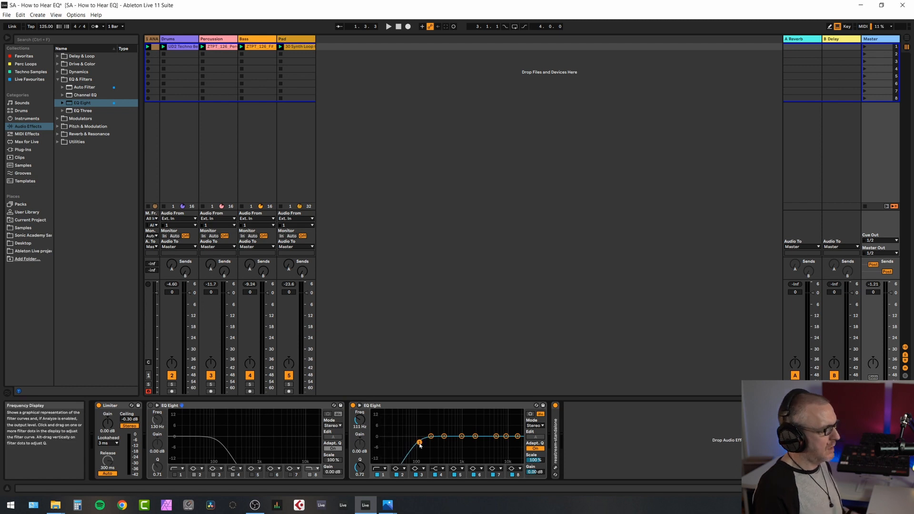
Turn off the Master's low-cut EQ Eight and play the mix with the 130 Hz high-cut EQ Eight on and bypassed
click(150, 405)
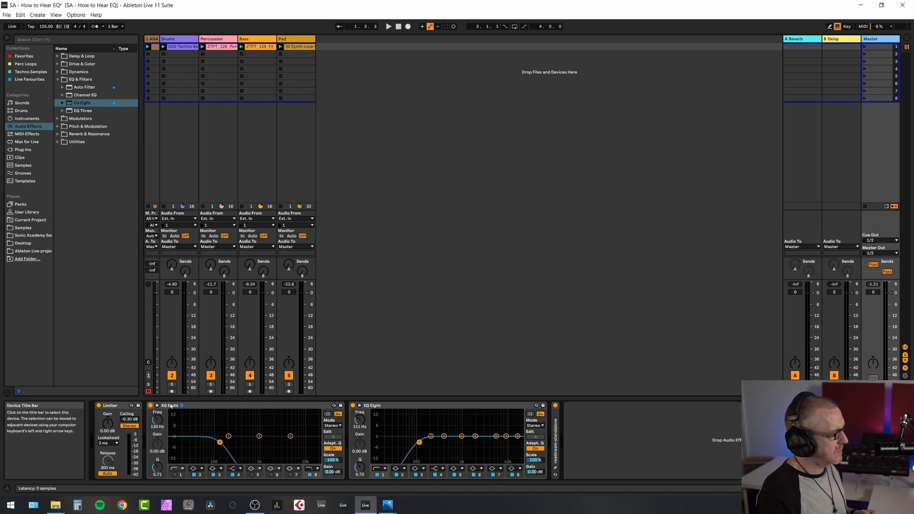
click(353, 406)
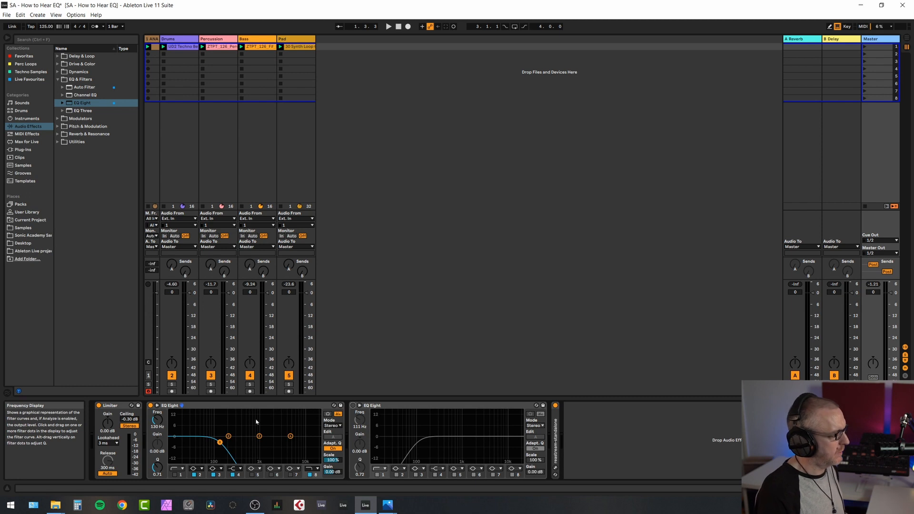
key(space)
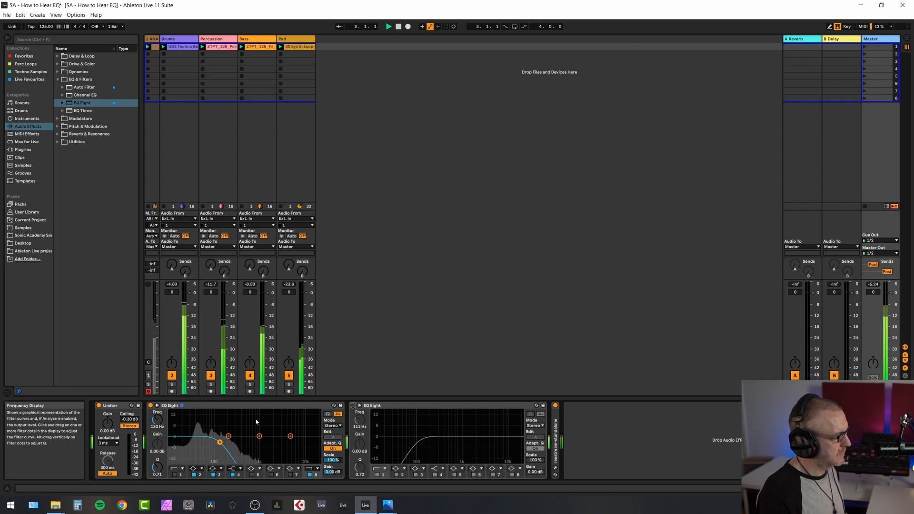
click(151, 406)
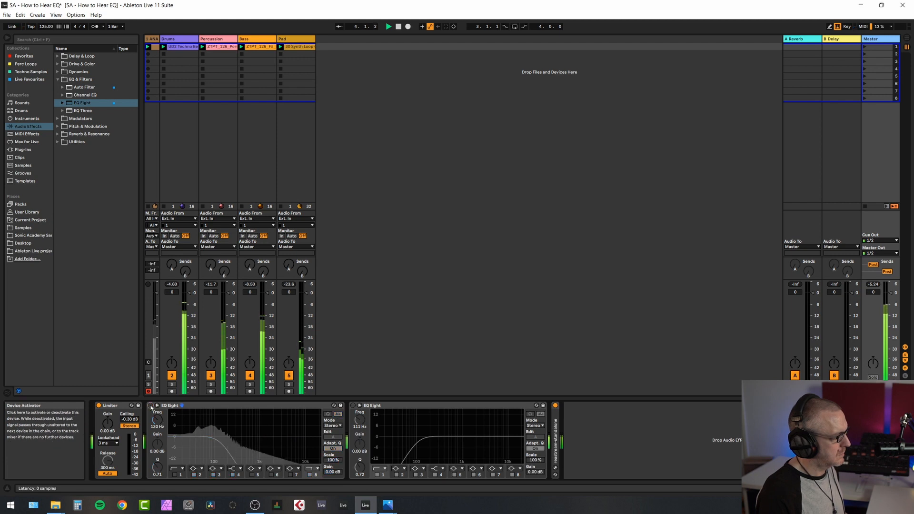
key(space)
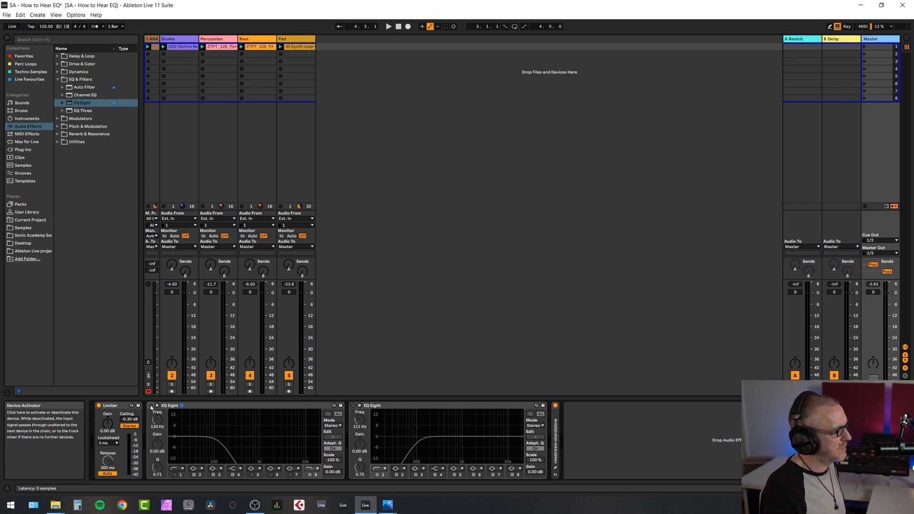
Compare the playing mix repeatedly with the Master's 130 Hz high-cut EQ Eight on and off, leaving it off and stopping playback
click(151, 406)
key(space)
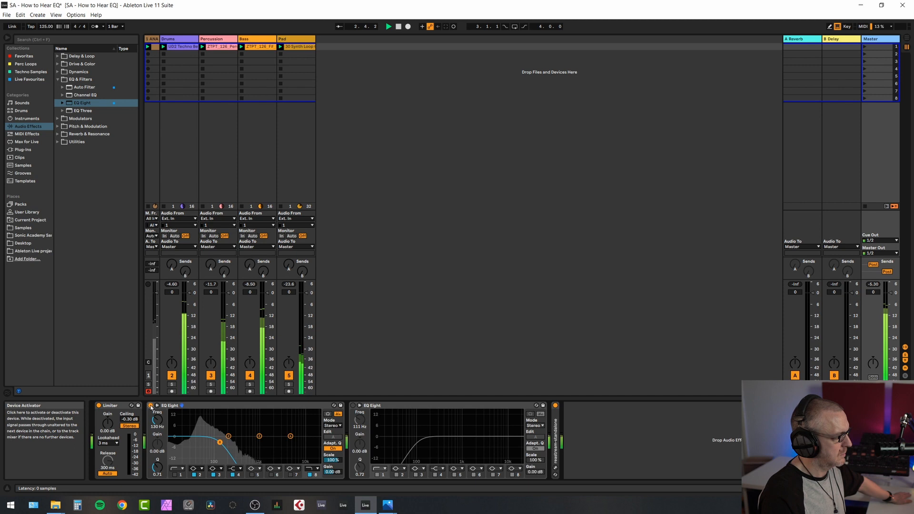
click(151, 407)
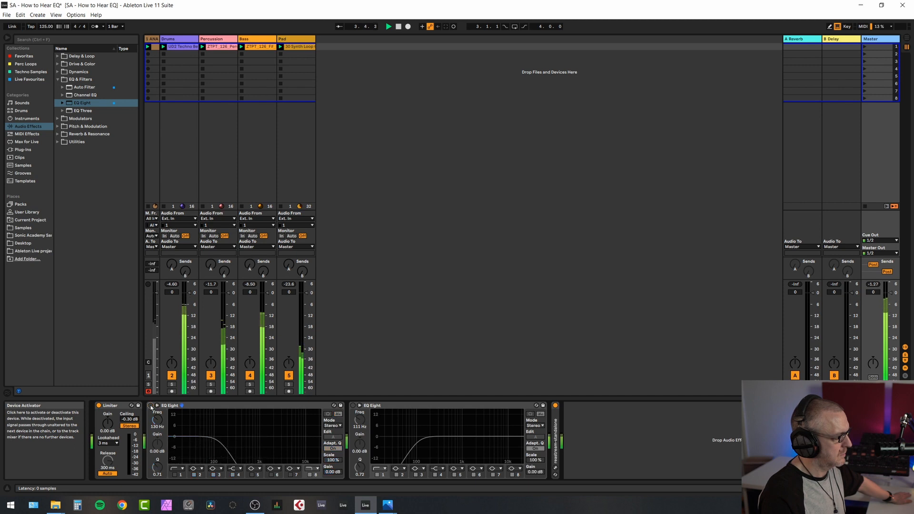
click(151, 406)
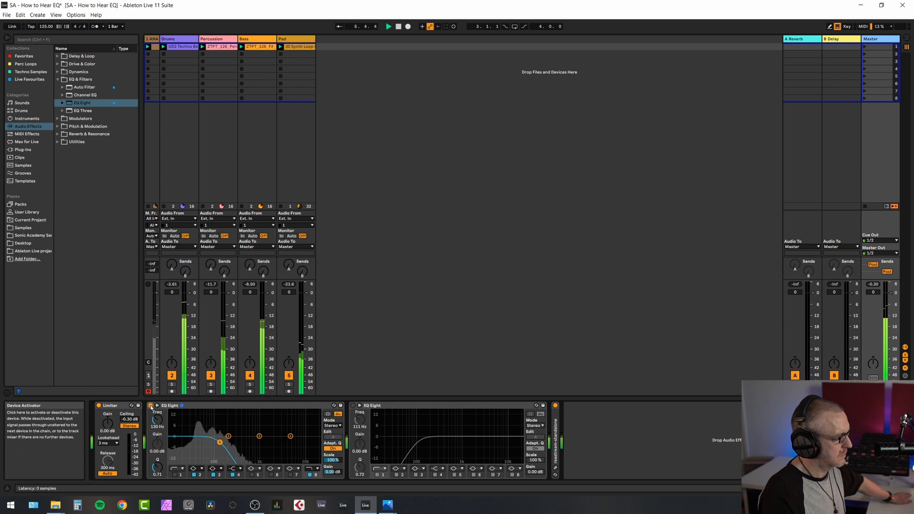
click(151, 407)
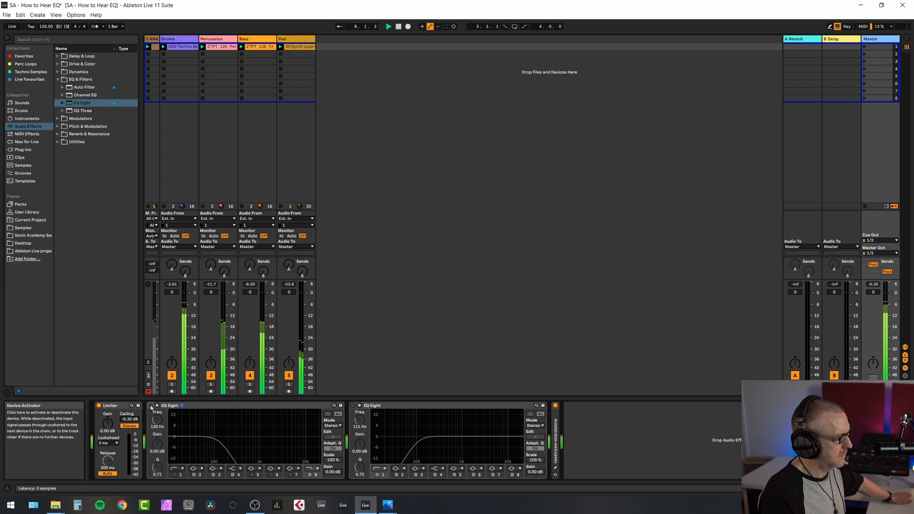
click(151, 406)
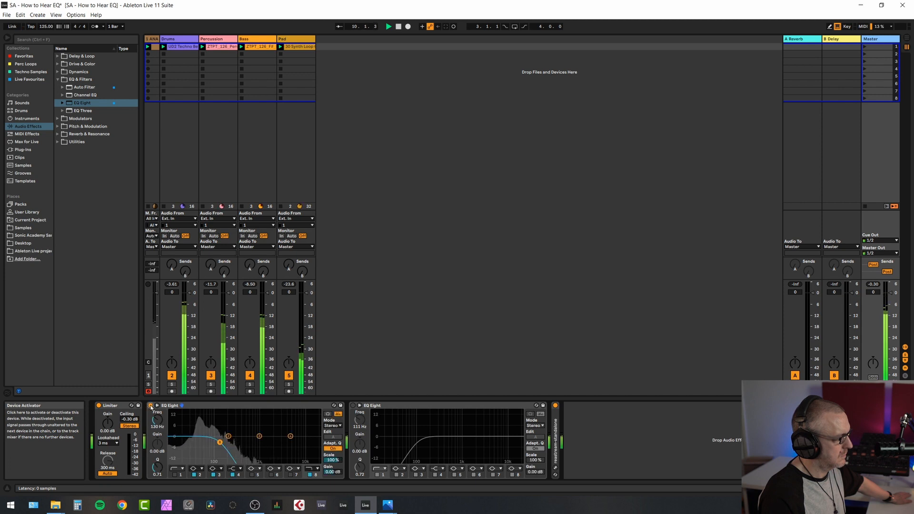
click(151, 407)
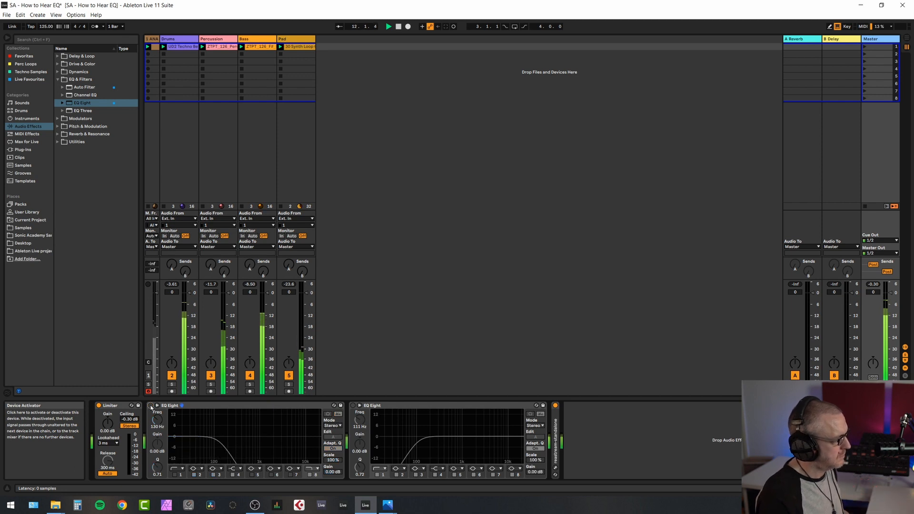
key(space)
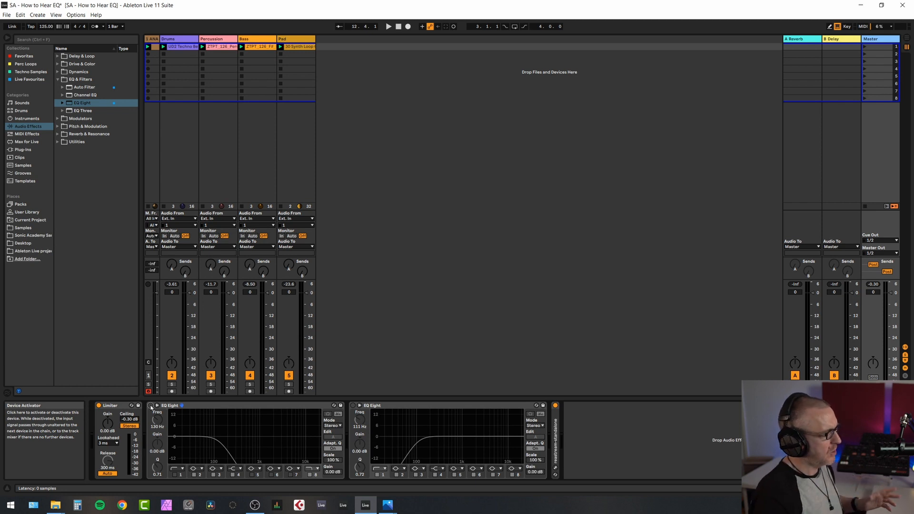
Play the mix with the Master's second EQ Eight turned on and raise its low cut to about 126 Hz
click(400, 408)
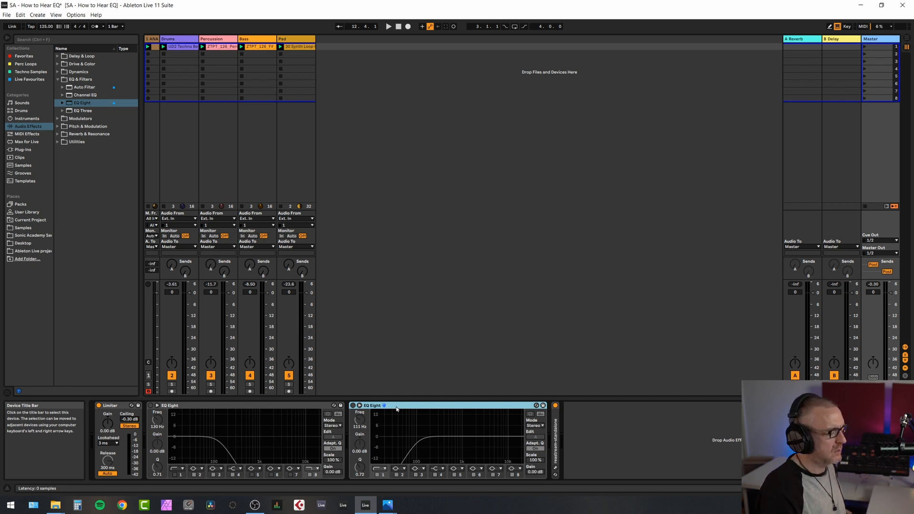
key(space)
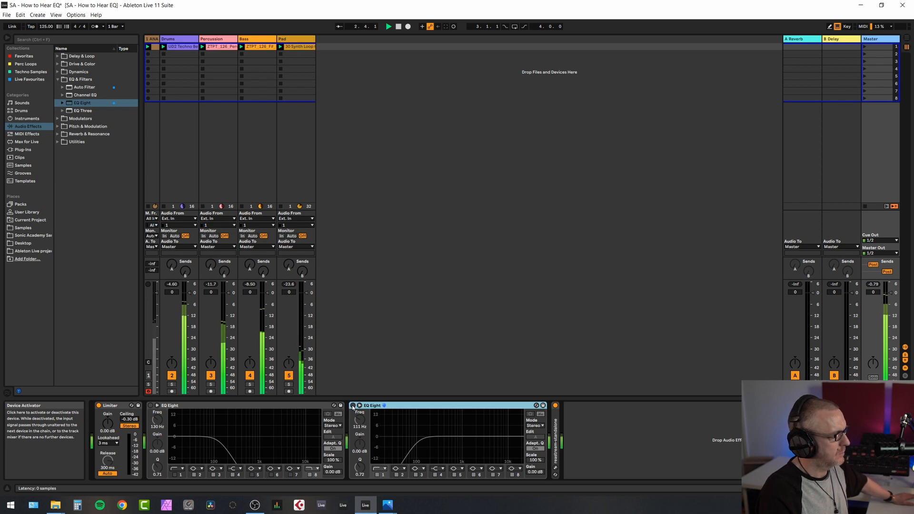
click(353, 405)
drag(420, 442, 422, 442)
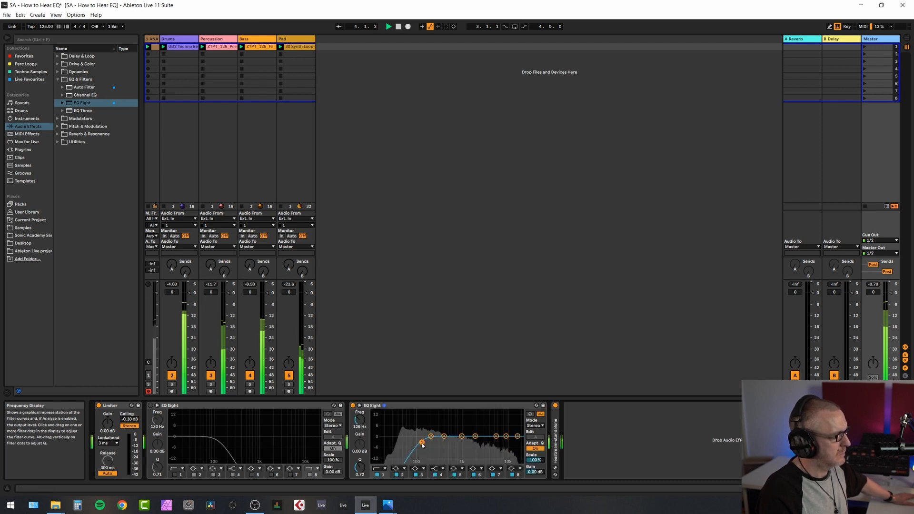
Compare the mix through the Master's low-cut and high-cut EQ Eights by switching each on and off, leaving only the low-cut one on
click(353, 406)
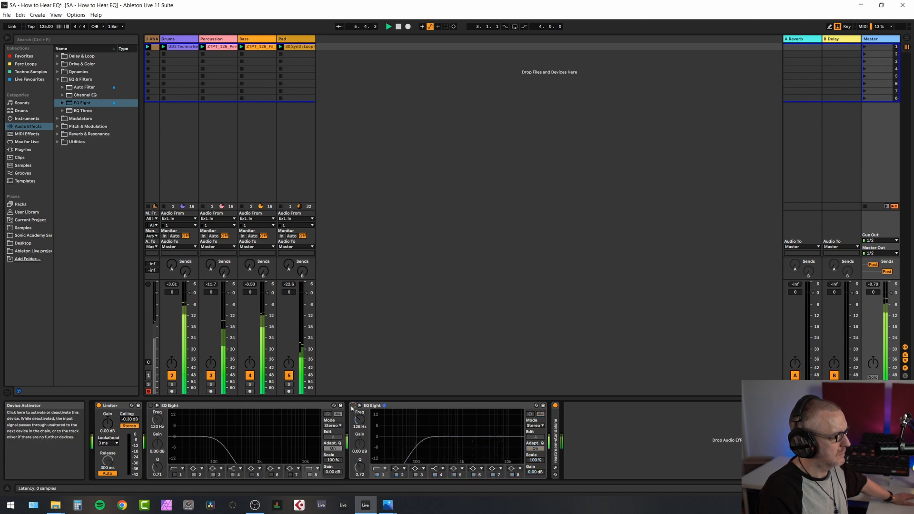
click(353, 406)
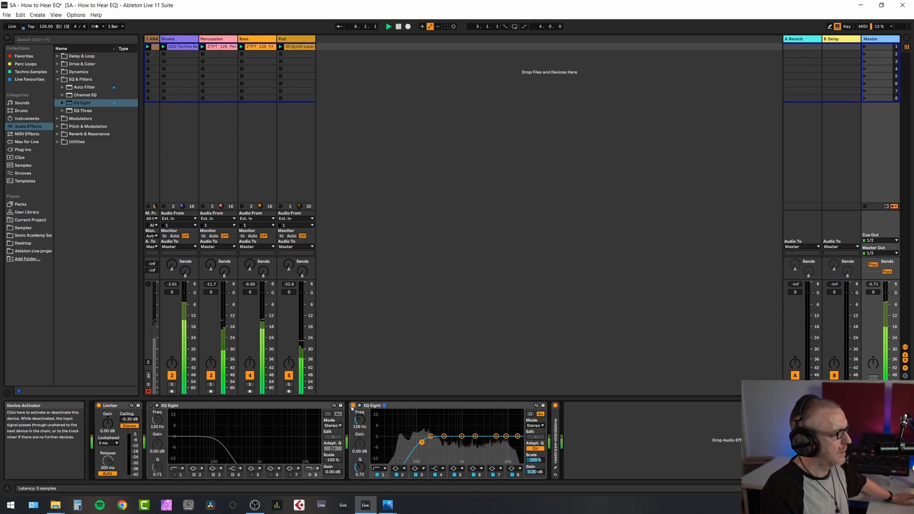
click(353, 406)
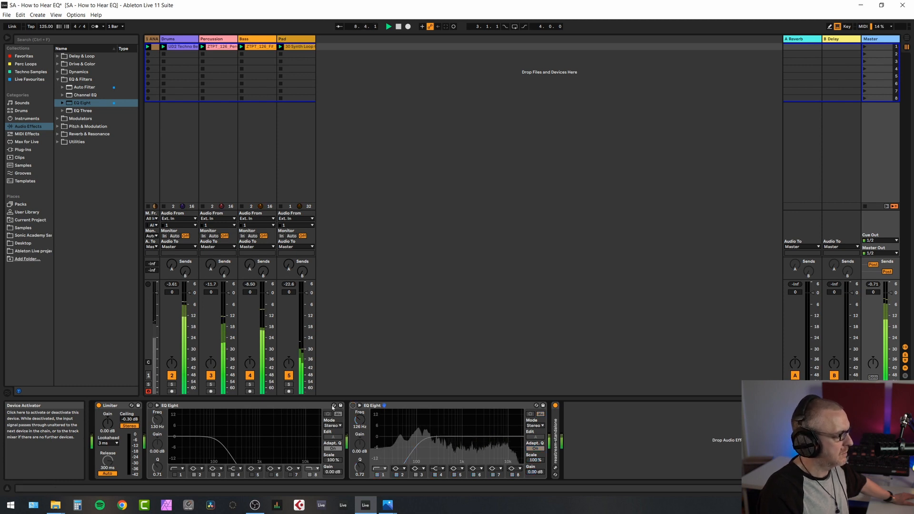
click(150, 406)
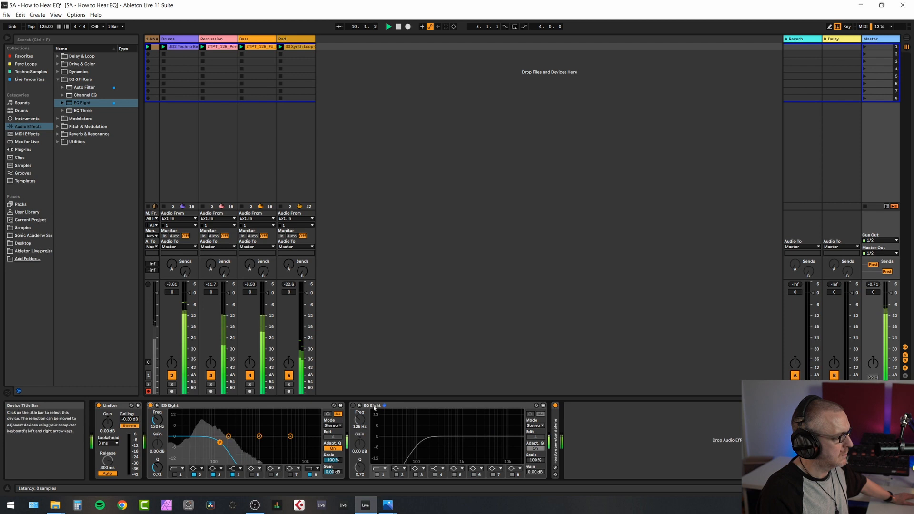
click(353, 406)
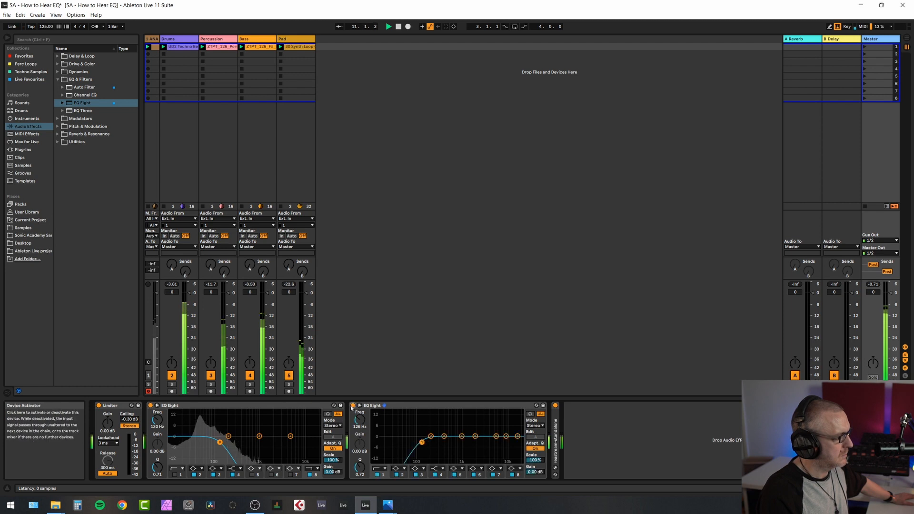
click(150, 405)
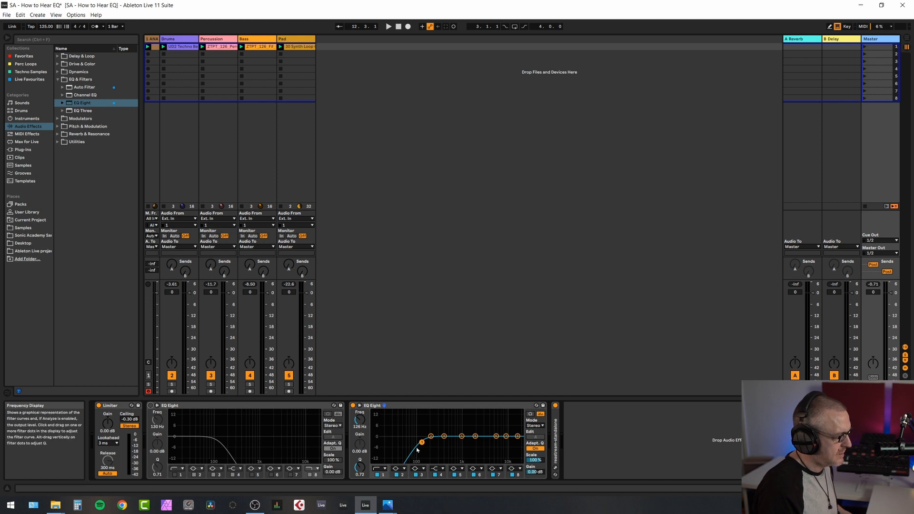
Lower the Master's low-cut filter to 10 Hz, bypass that EQ Eight, and reactivate the EQ Eight with the 130 Hz high cut
drag(360, 419, 360, 457)
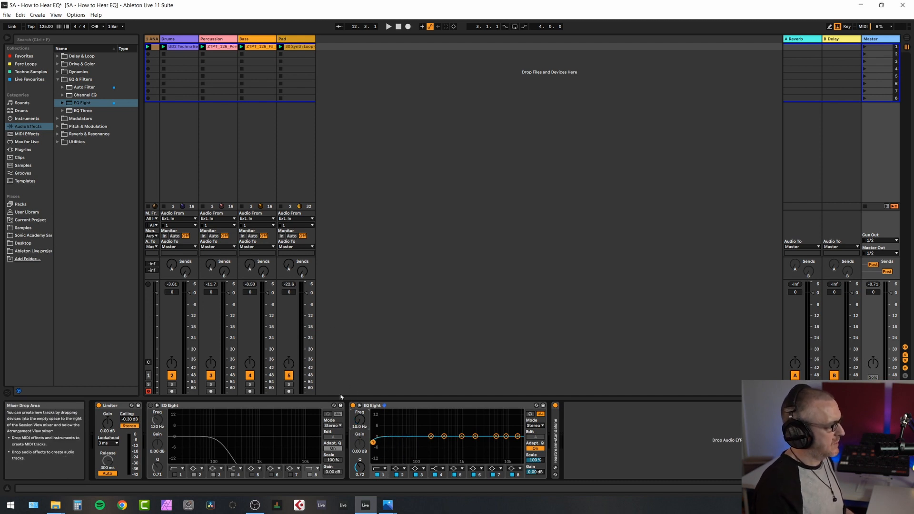
click(353, 405)
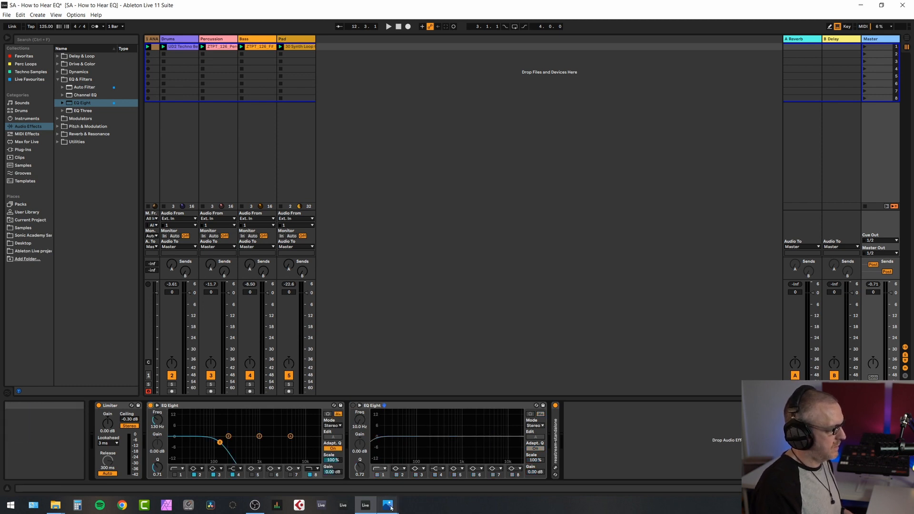
Look over the frequency zones in Frequency Description Zones.png and return to the EQ project in Ableton Live
mouse_move(387, 504)
click(492, 454)
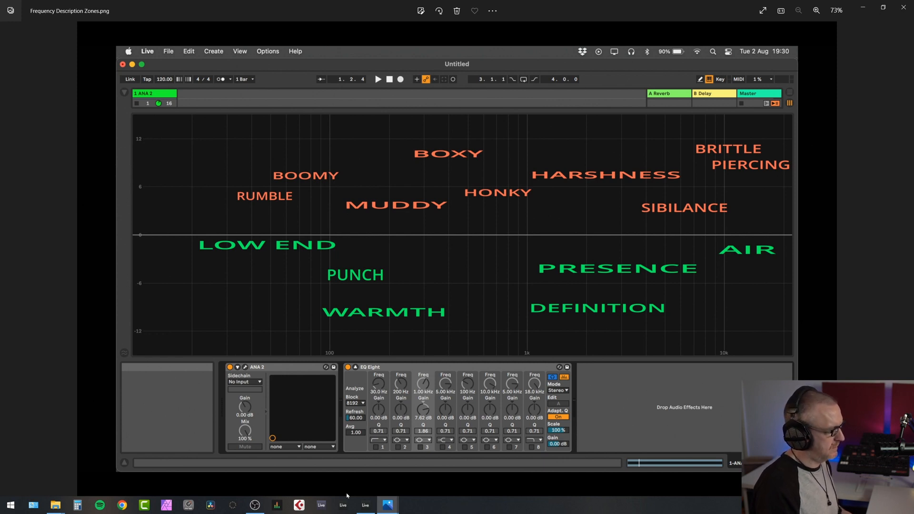
click(365, 505)
In the Master's first EQ Eight, raise the high cut's frequency and enable filter 1 as a low cut at about 71 Hz
drag(222, 445, 286, 441)
click(233, 476)
click(175, 475)
drag(198, 445, 208, 442)
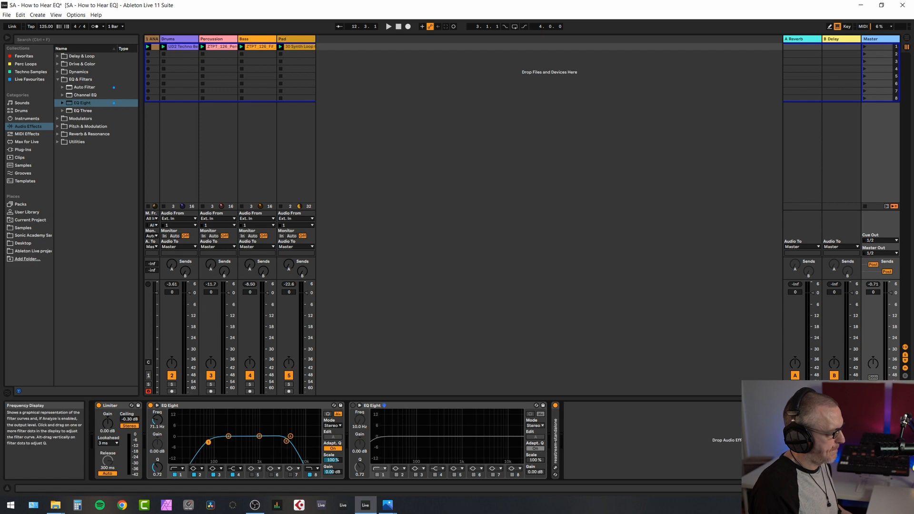
Disable filters 2 and 4 in the Master's first EQ Eight and set filter 3's frequency to 350 Hz
click(194, 475)
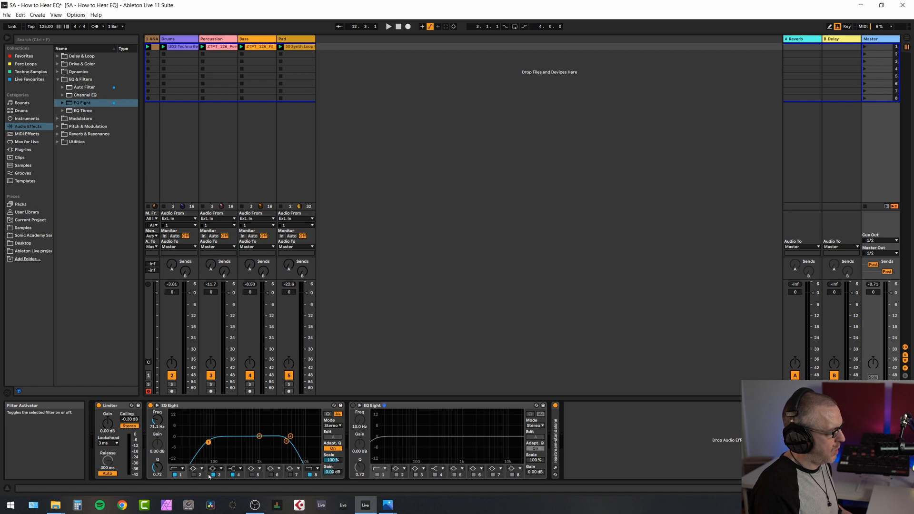
click(233, 475)
click(259, 436)
click(160, 429)
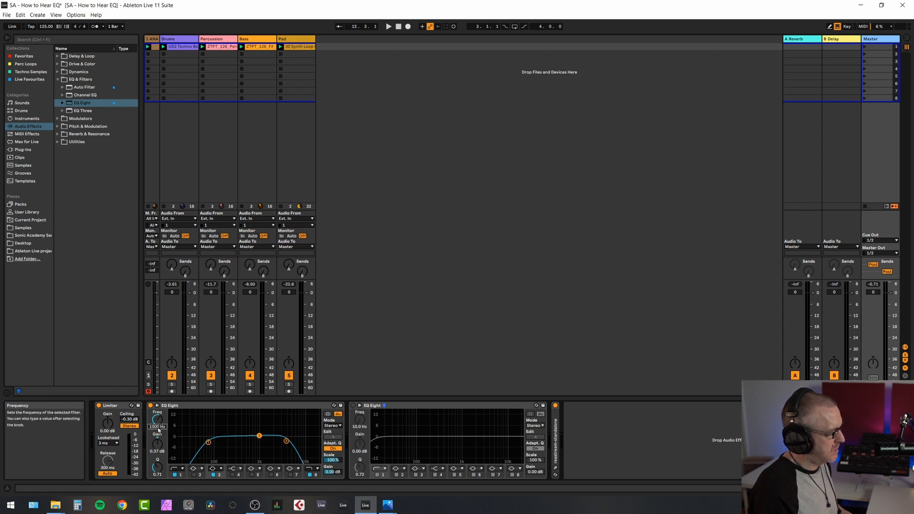
text(350)
key(Return)
Move the low and high cuts close around the 350 Hz band and boost filter 3's gain to about 4 dB
drag(287, 442, 222, 443)
click(239, 436)
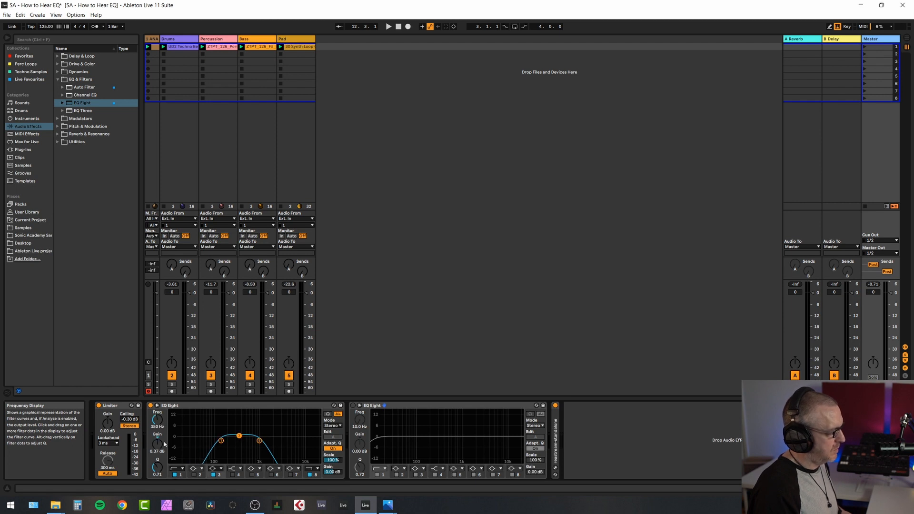
drag(158, 443, 158, 434)
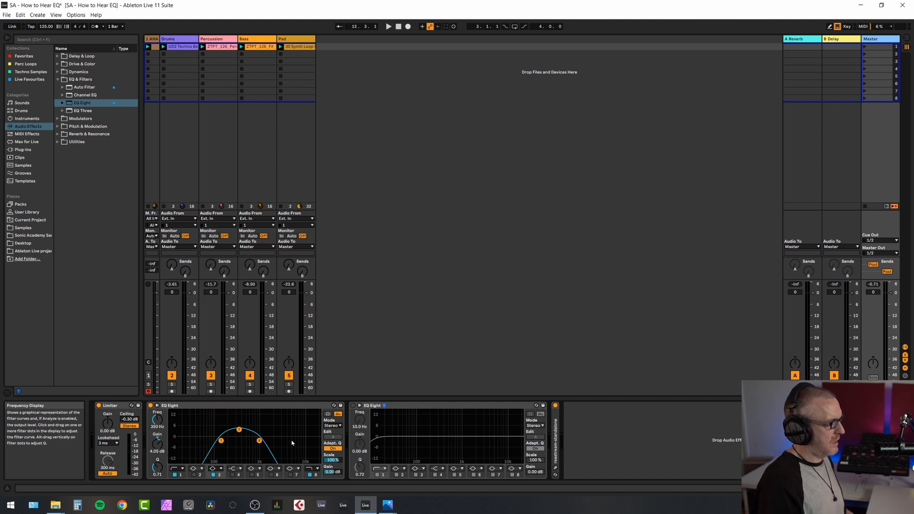
During playback, boost filter 3 in the Master's first EQ Eight to about 8.6 dB and lower its frequency to 225 Hz
key(space)
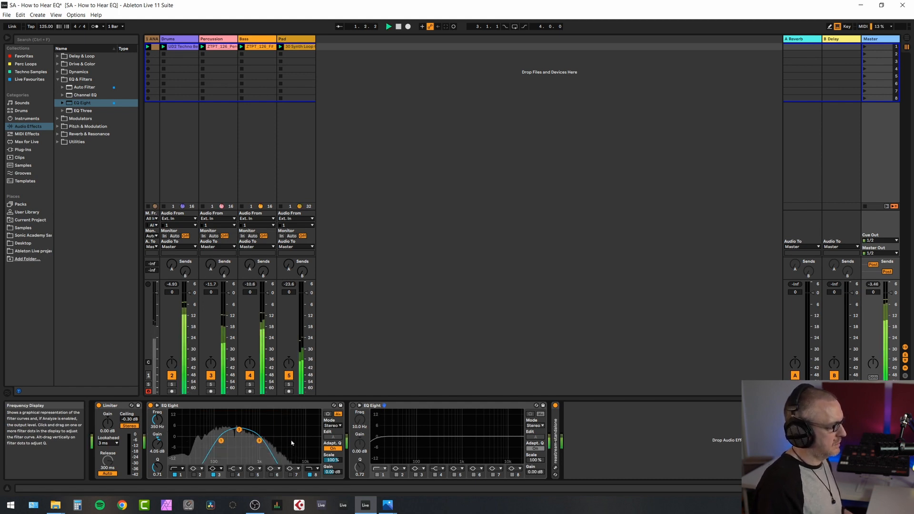
drag(155, 446, 155, 437)
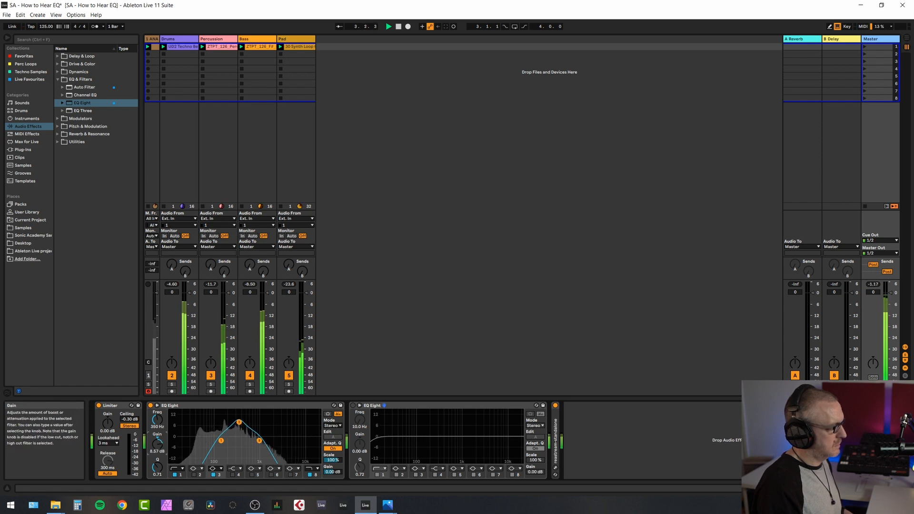
drag(157, 419, 158, 426)
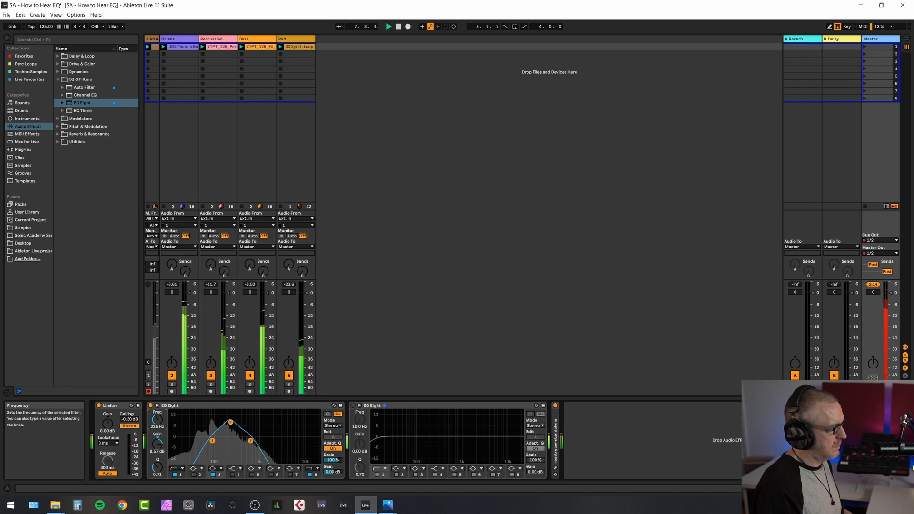
key(space)
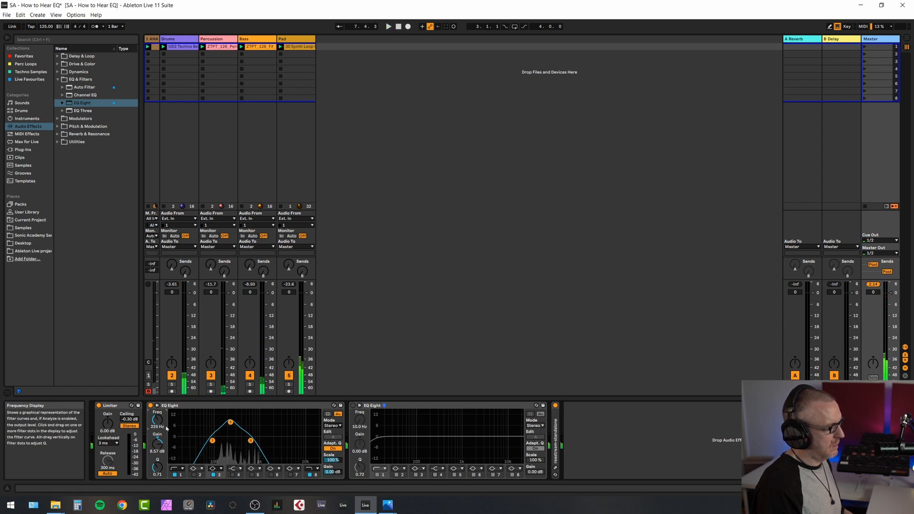
Check where the 225 Hz area falls in Frequency Description Zones.png and return to the EQ project in Ableton Live
mouse_move(388, 505)
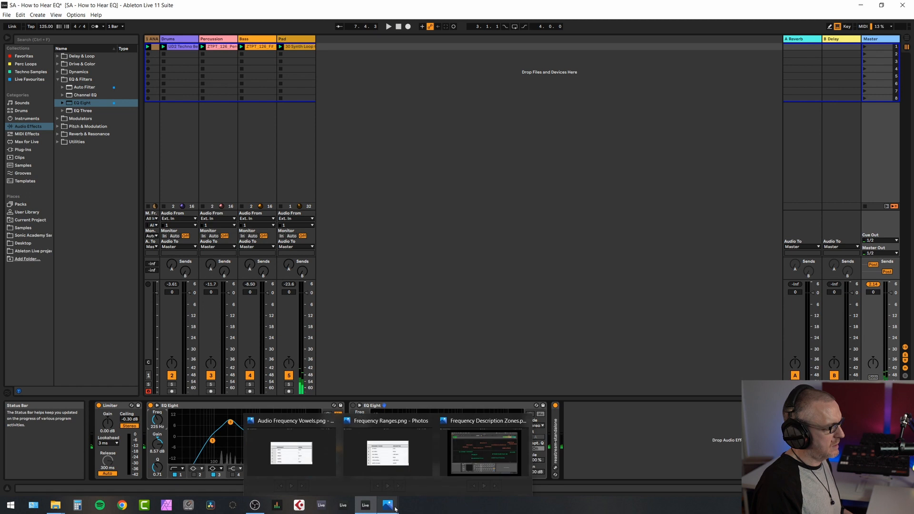
click(492, 458)
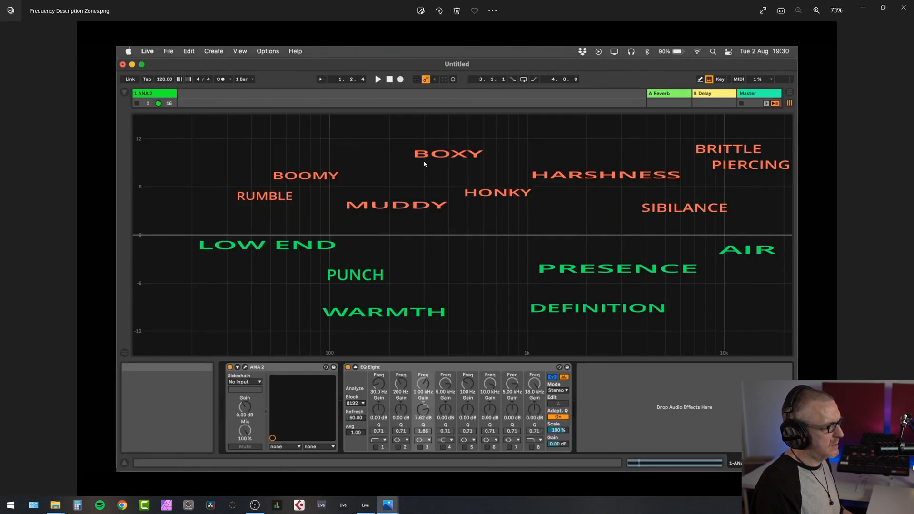
click(365, 504)
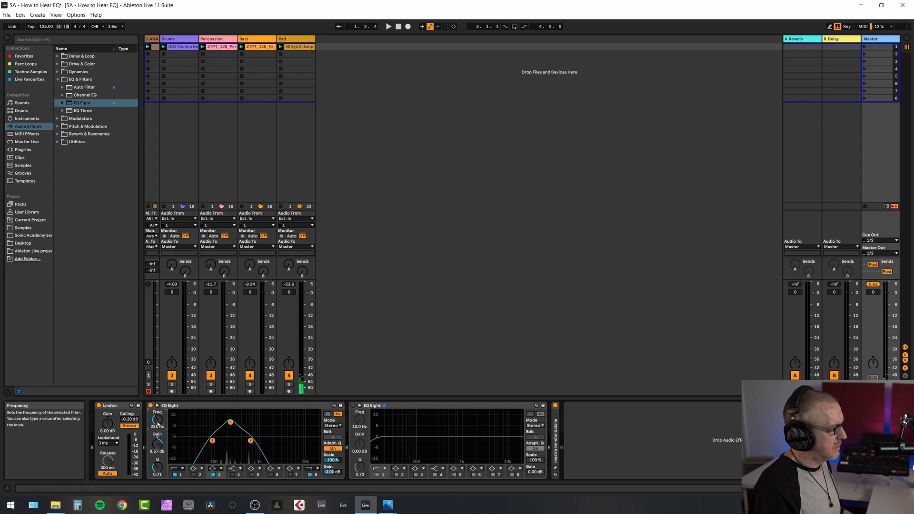
Lower filter 3's gain in the Master's first EQ Eight to about -5.2 dB and listen to the cut during playback
mouse_move(161, 442)
mouse_down()
mouse_move(161, 467)
mouse_move(158, 450)
mouse_up()
key(space)
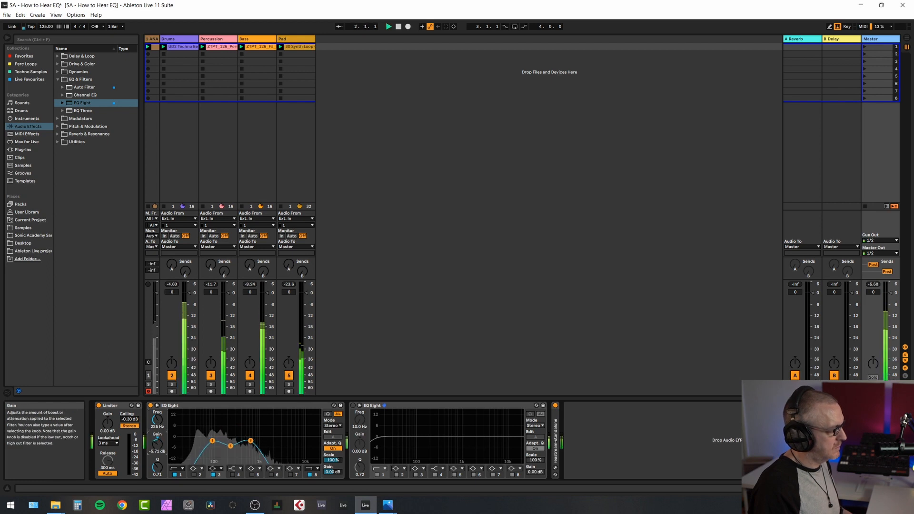
key(space)
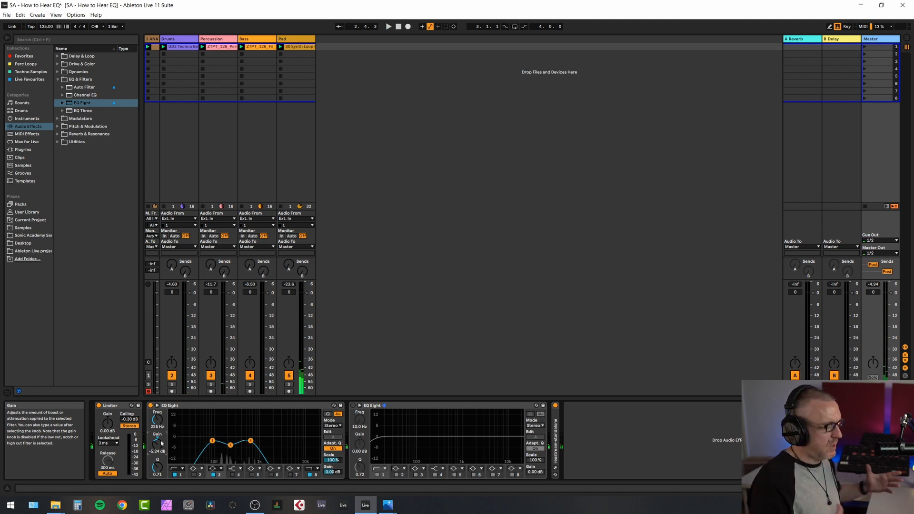
Reset filter 3's gain to 0 dB, then turn off the Master's first EQ Eight and turn on the second
drag(160, 441, 160, 428)
click(151, 406)
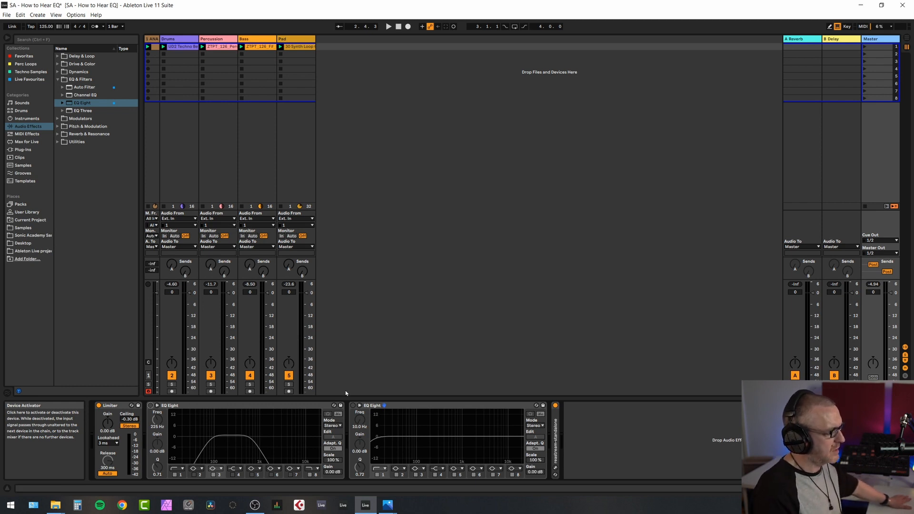
click(353, 406)
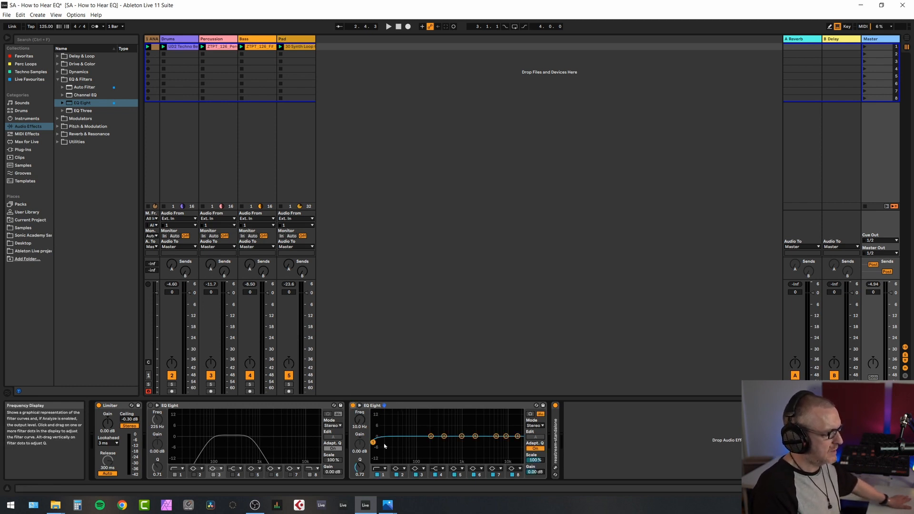
Look over the frequency and vowel table in Audio Frequency Vowels.png and return to the EQ project in Ableton Live
mouse_move(388, 508)
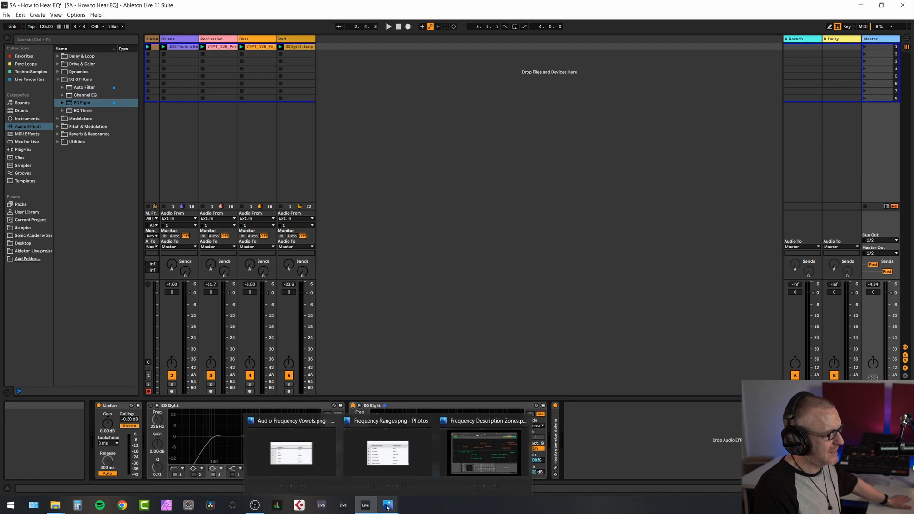
click(310, 448)
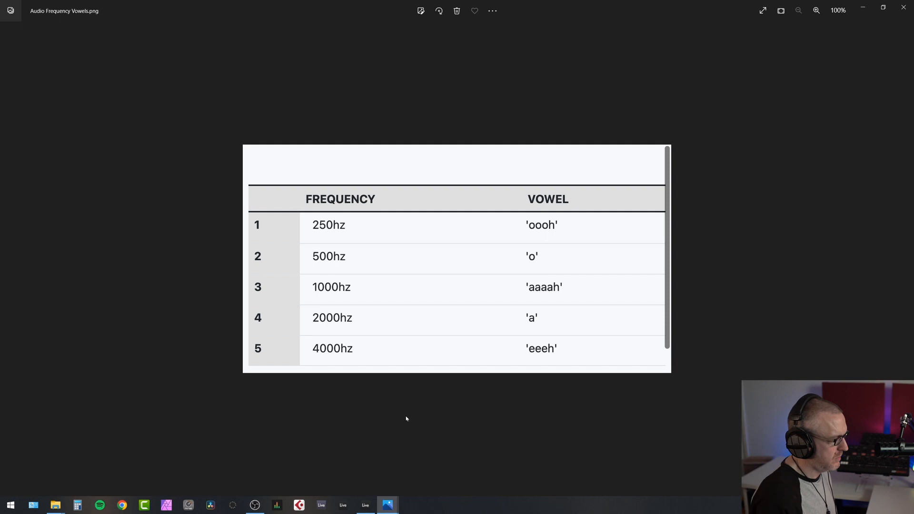
click(367, 504)
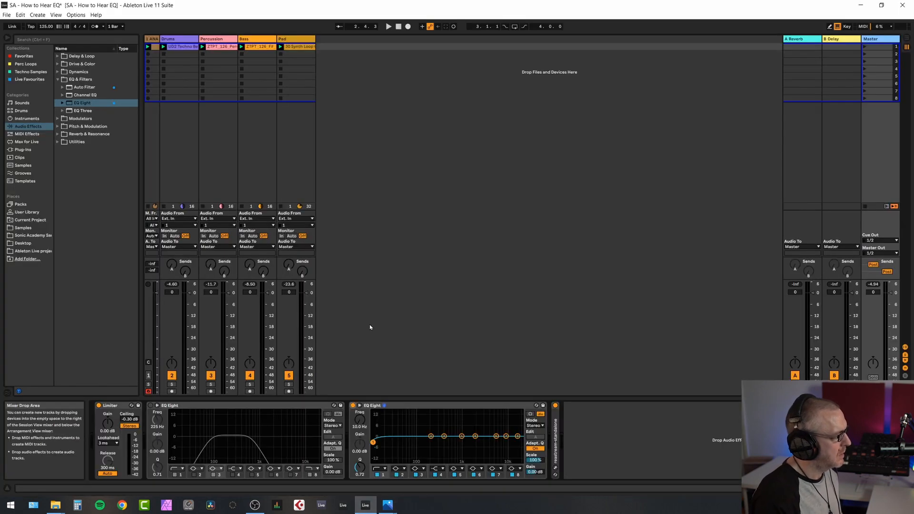
Solo the ANA 2 track, show its devices and play the unprocessed noise briefly
click(148, 384)
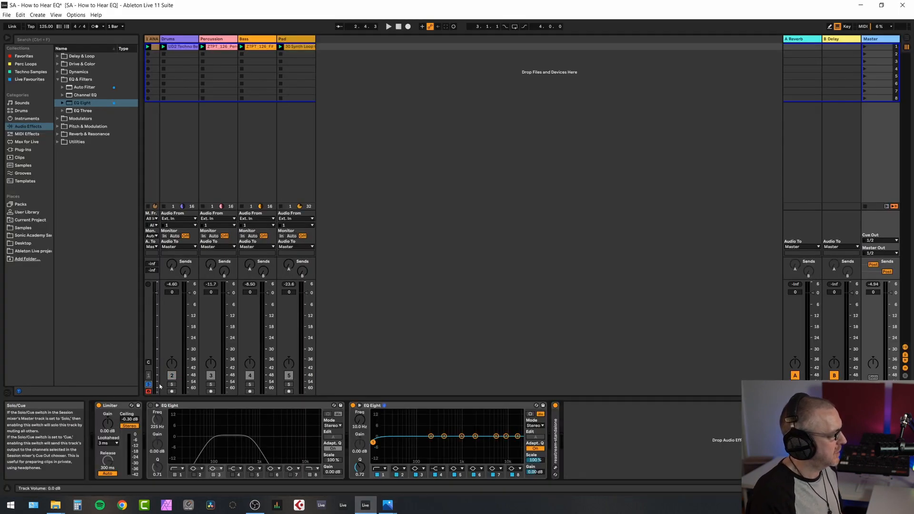
click(152, 39)
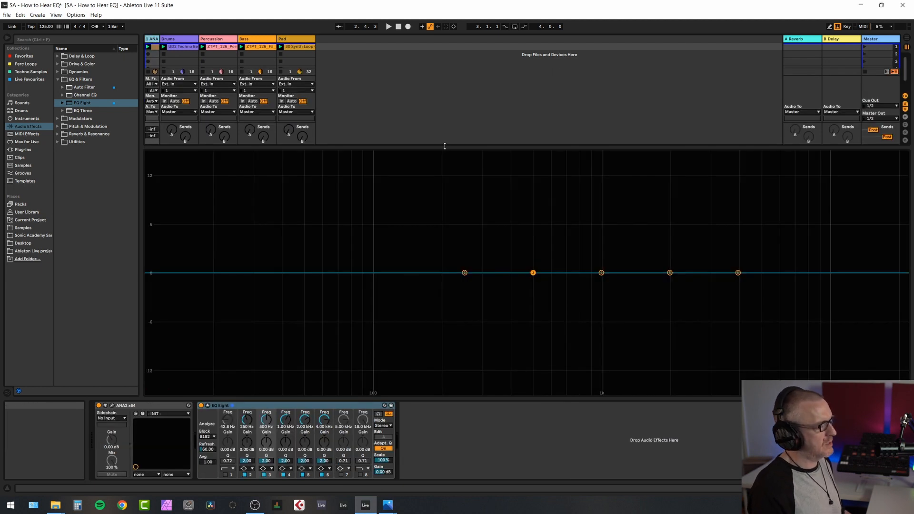
key(space)
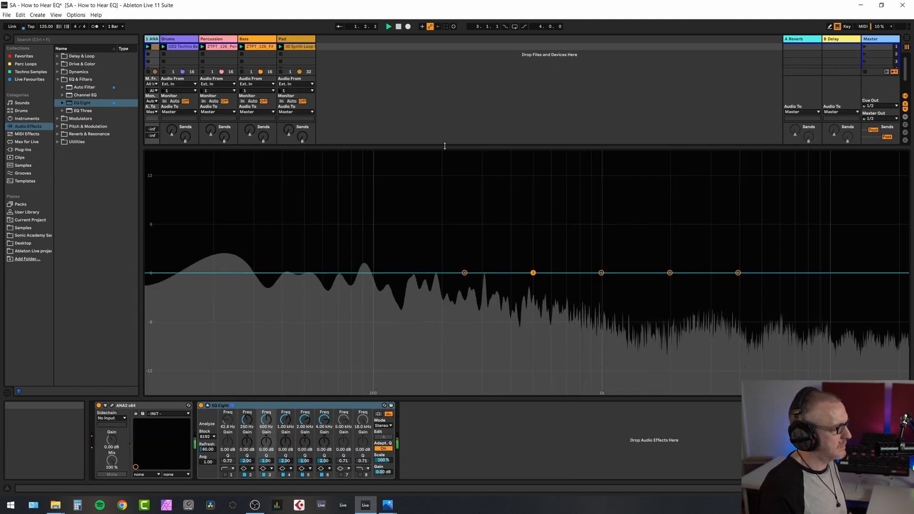
key(space)
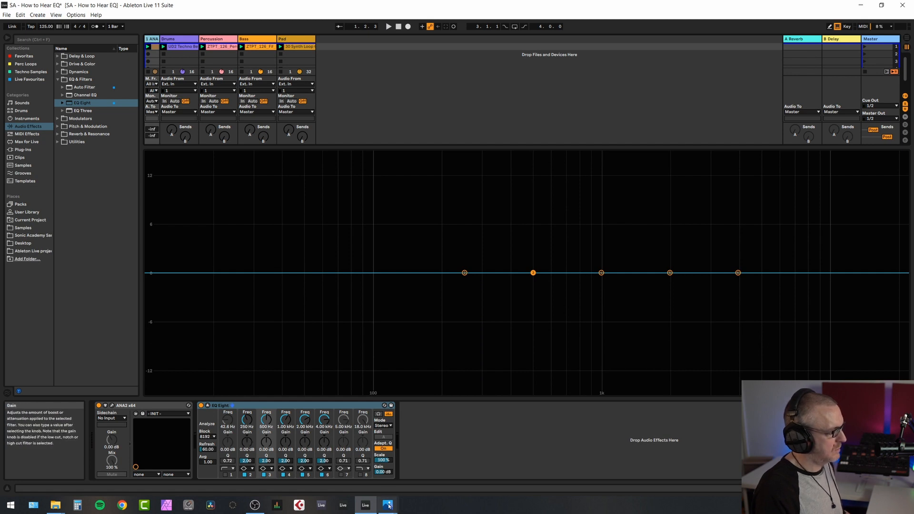
mouse_move(388, 506)
mouse_move(295, 455)
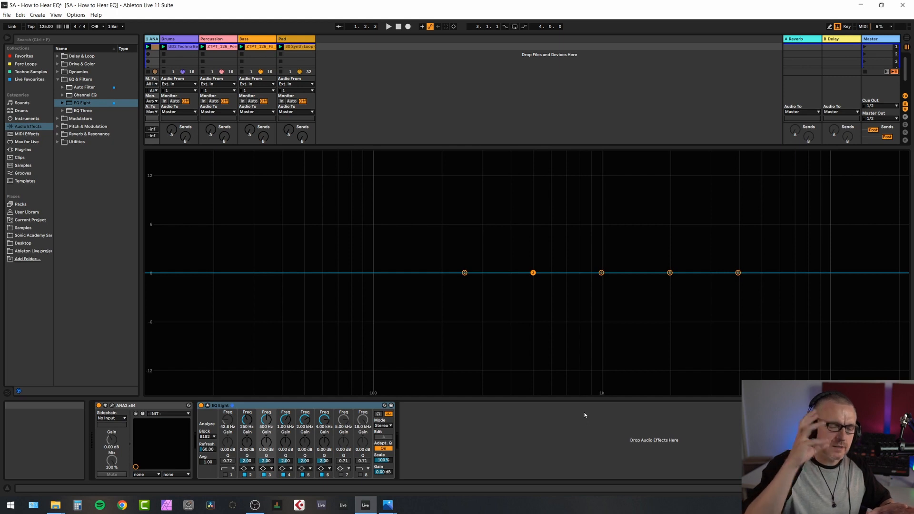
Play the ANA 2 noise with filter 2 at 250 Hz boosted to about 10 dB, then reset its gain to 0 dB
key(space)
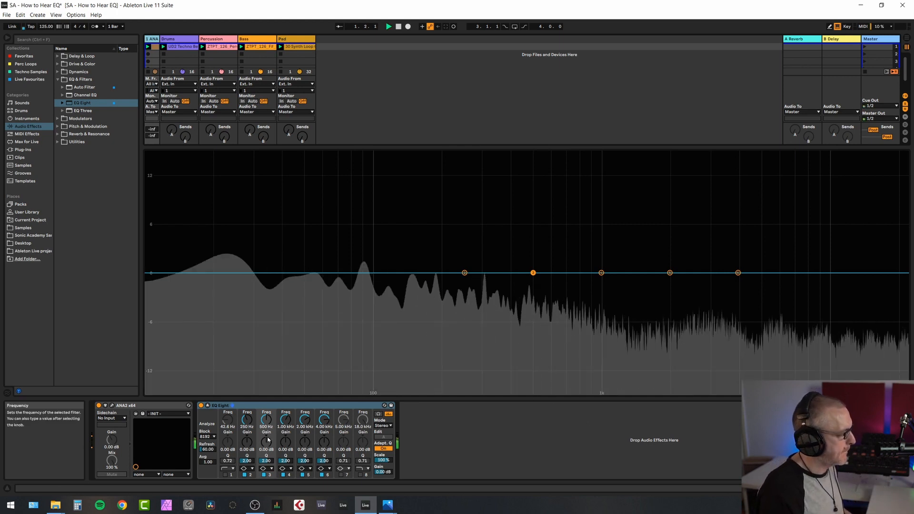
drag(248, 441, 247, 407)
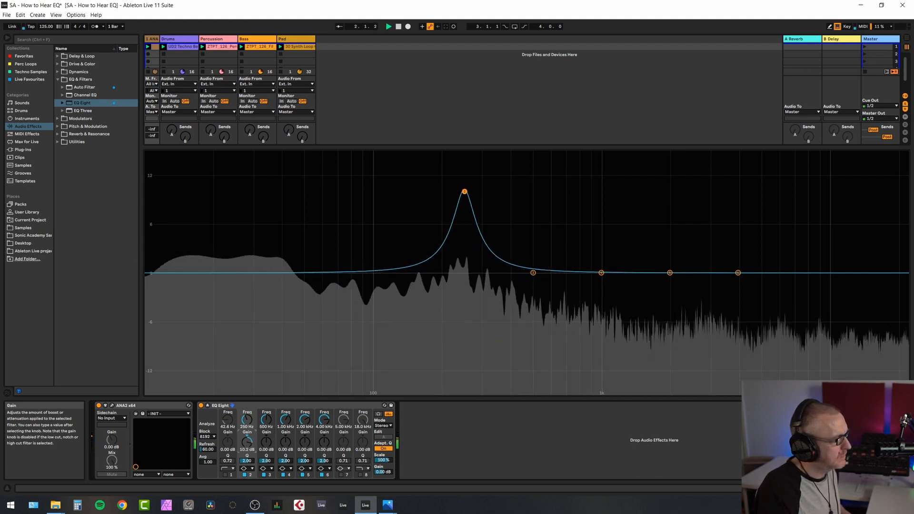
double_click(247, 444)
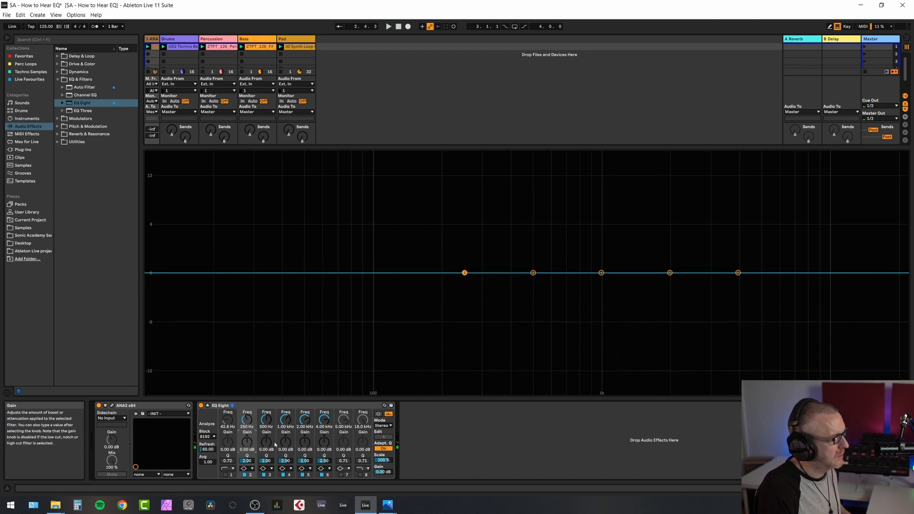
Audition filter 3 at 500 Hz on the noise with a boost of about 7 dB, then reset its gain to 0 dB
key(space)
drag(267, 443, 267, 431)
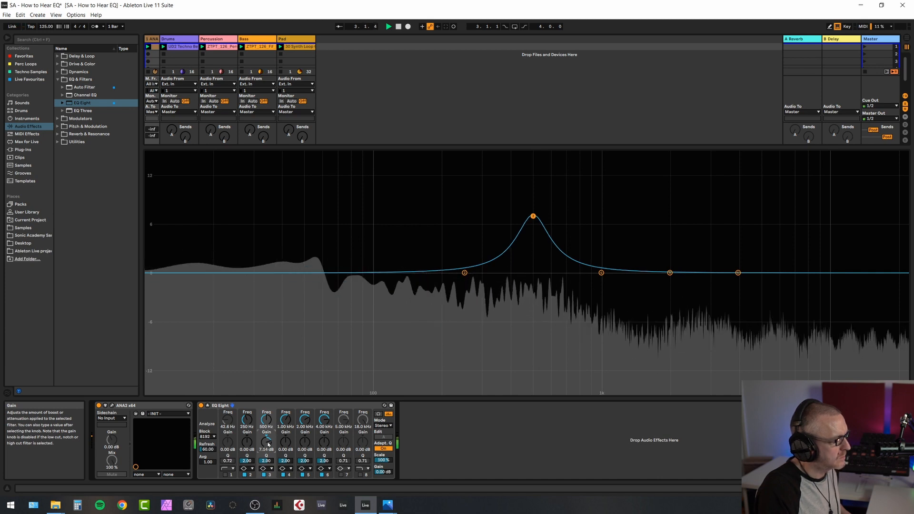
key(space)
double_click(267, 442)
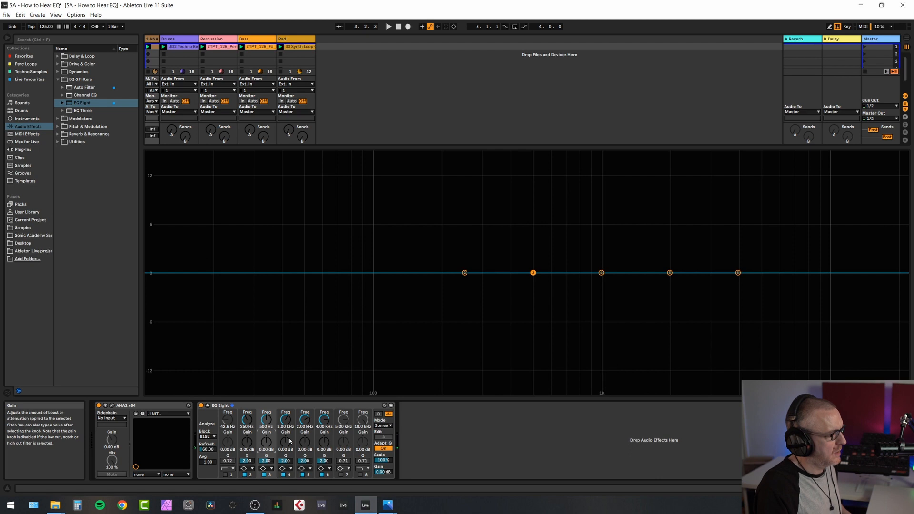
Audition filter 4 at 1 kHz on the noise with a boost of about 8 dB, then reset its gain to 0 dB
key(space)
drag(287, 447, 288, 430)
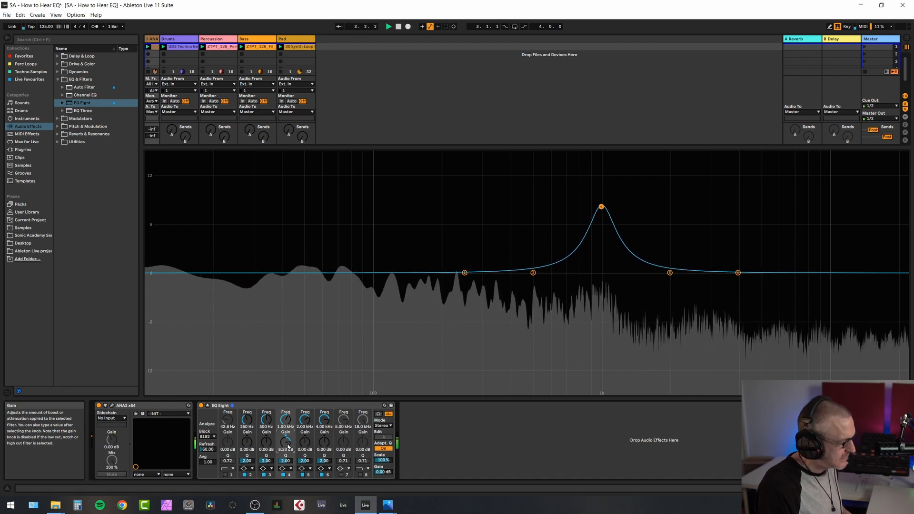
double_click(286, 441)
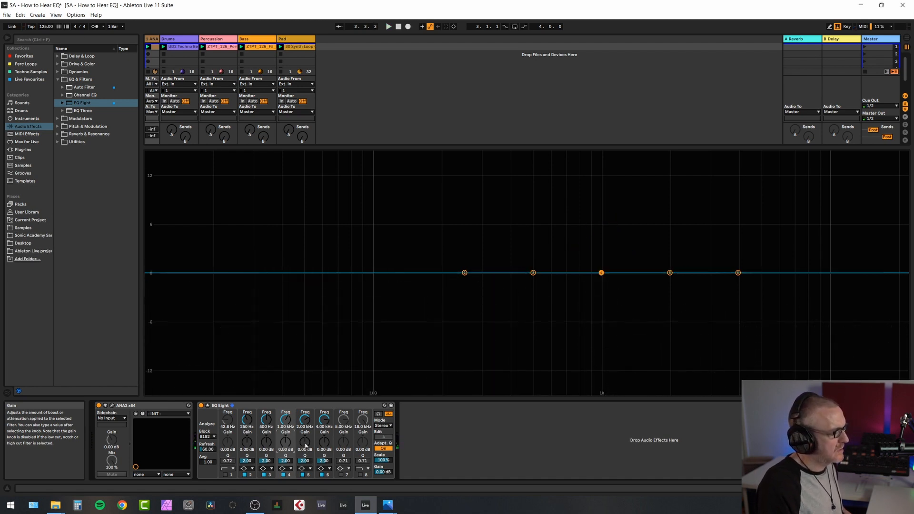
Audition filter 5 at 2 kHz on the noise with a boost of about 6.7 dB, then reset its gain to 0 dB
key(space)
drag(306, 445, 305, 437)
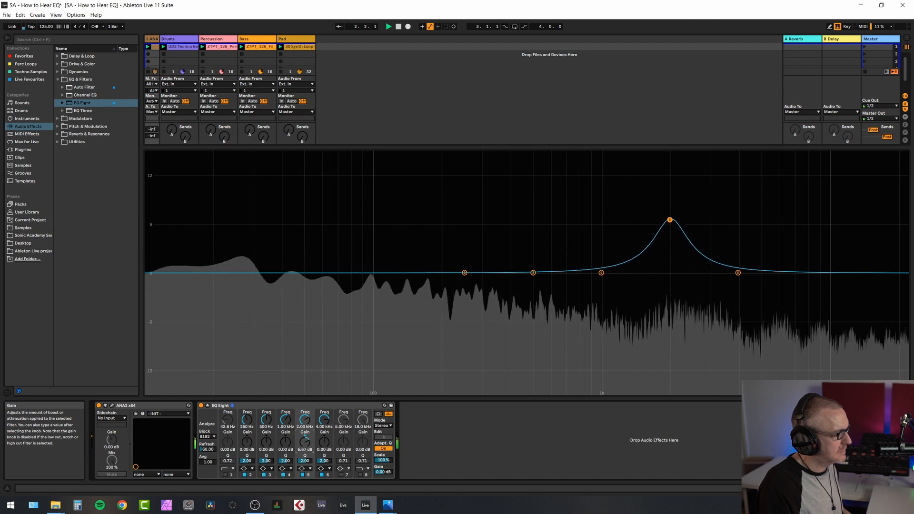
double_click(306, 443)
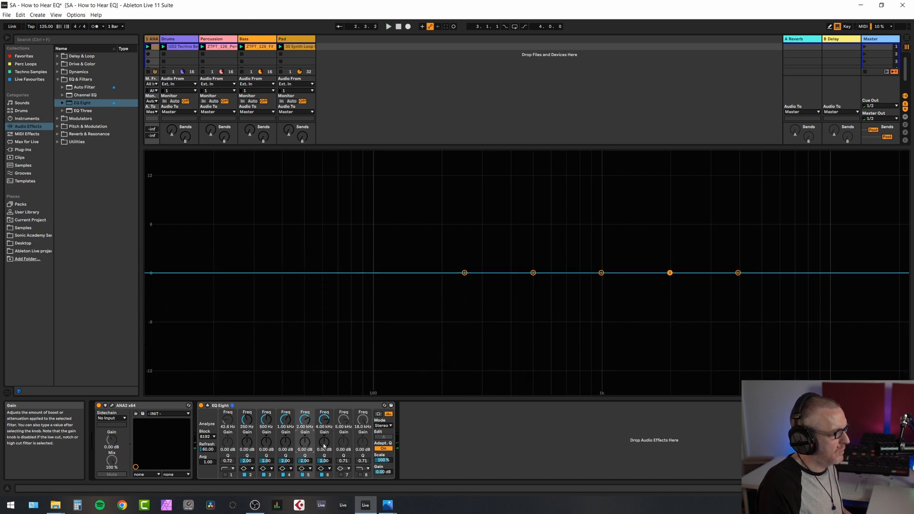
Audition filter 6 at 4 kHz on the noise with a boost of about 7.4 dB, then reset its gain to 0 dB
key(space)
drag(325, 447, 325, 438)
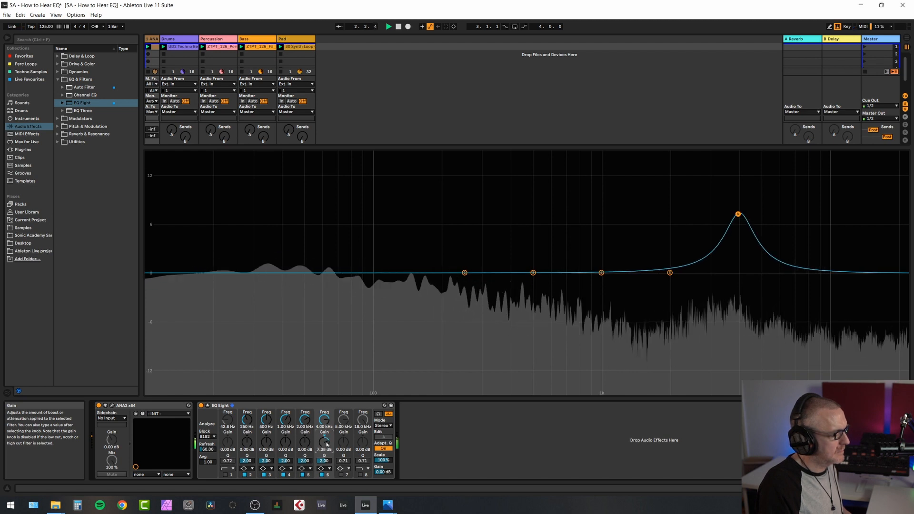
key(Delete)
key(space)
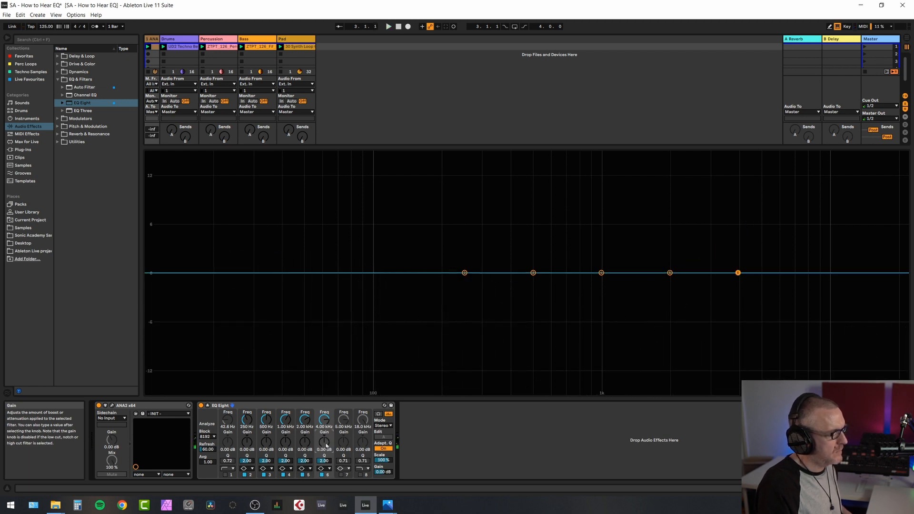